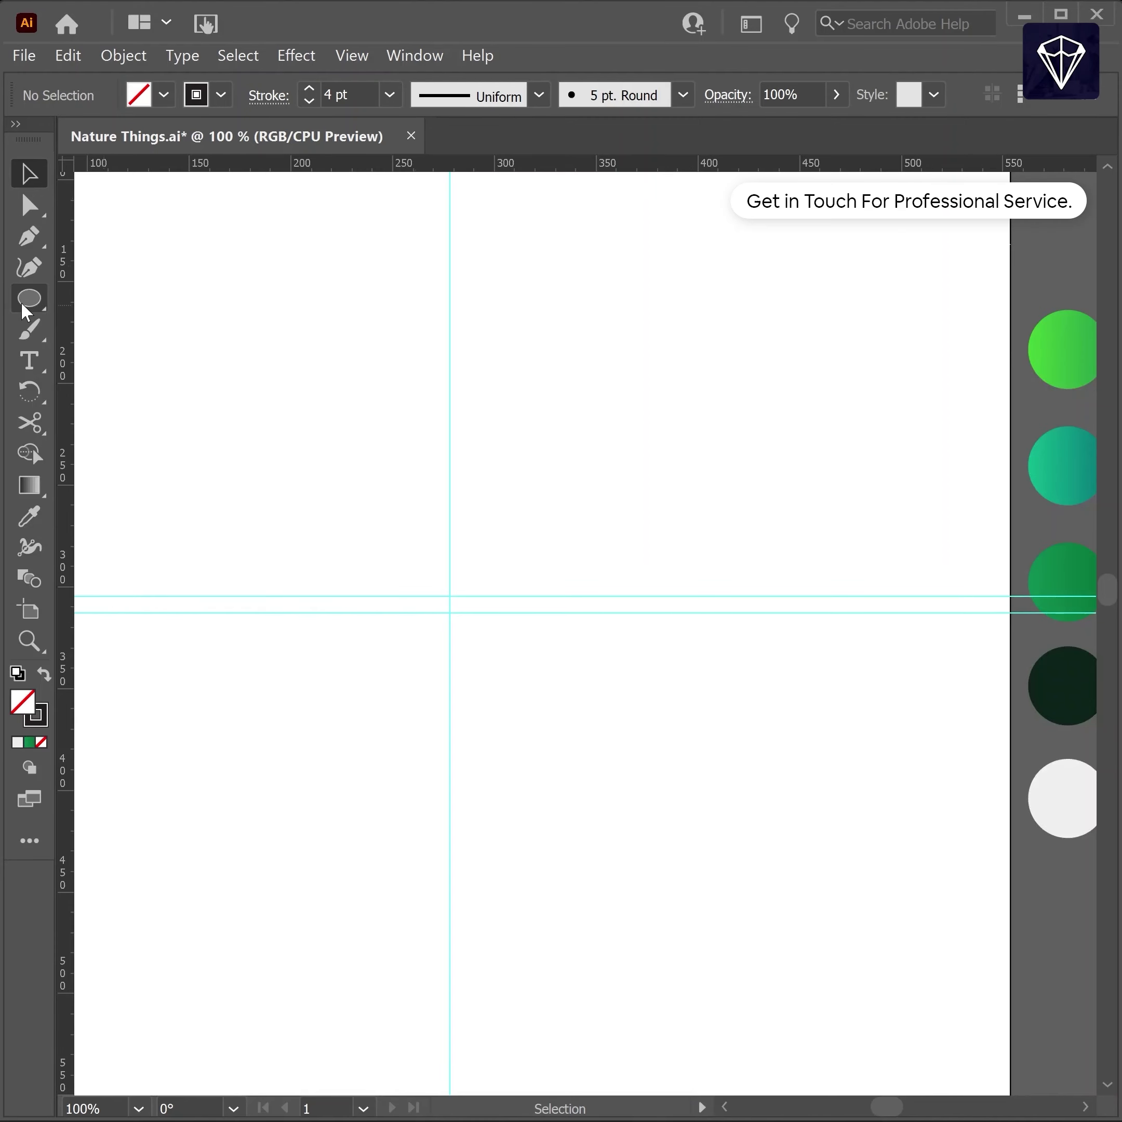
- Draw a 61 px circle and centre it on the vertical guide
key("l")
left_click(486, 486)
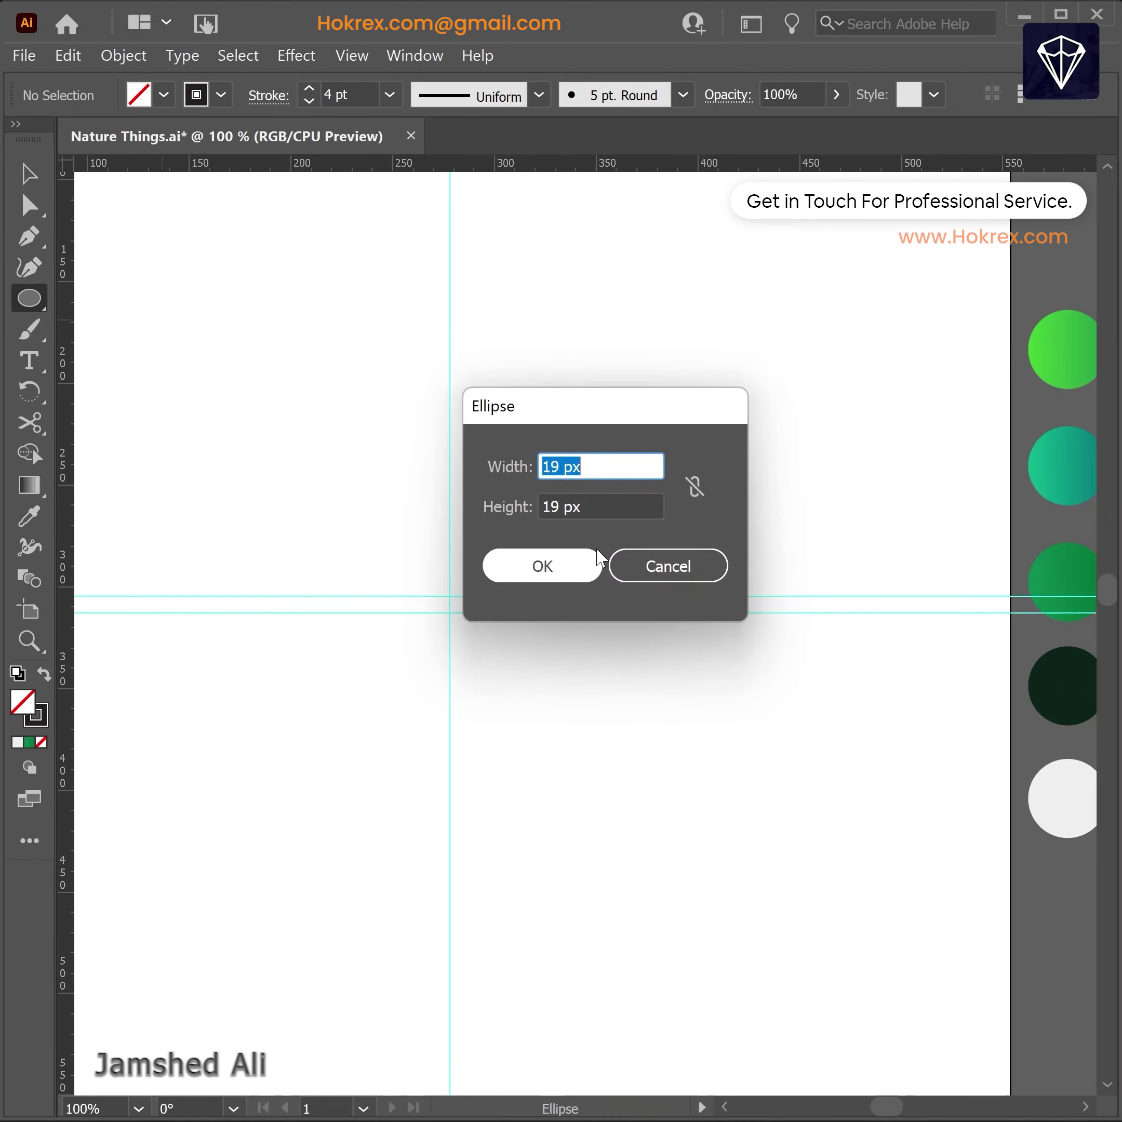
key("Tab")
type("61")
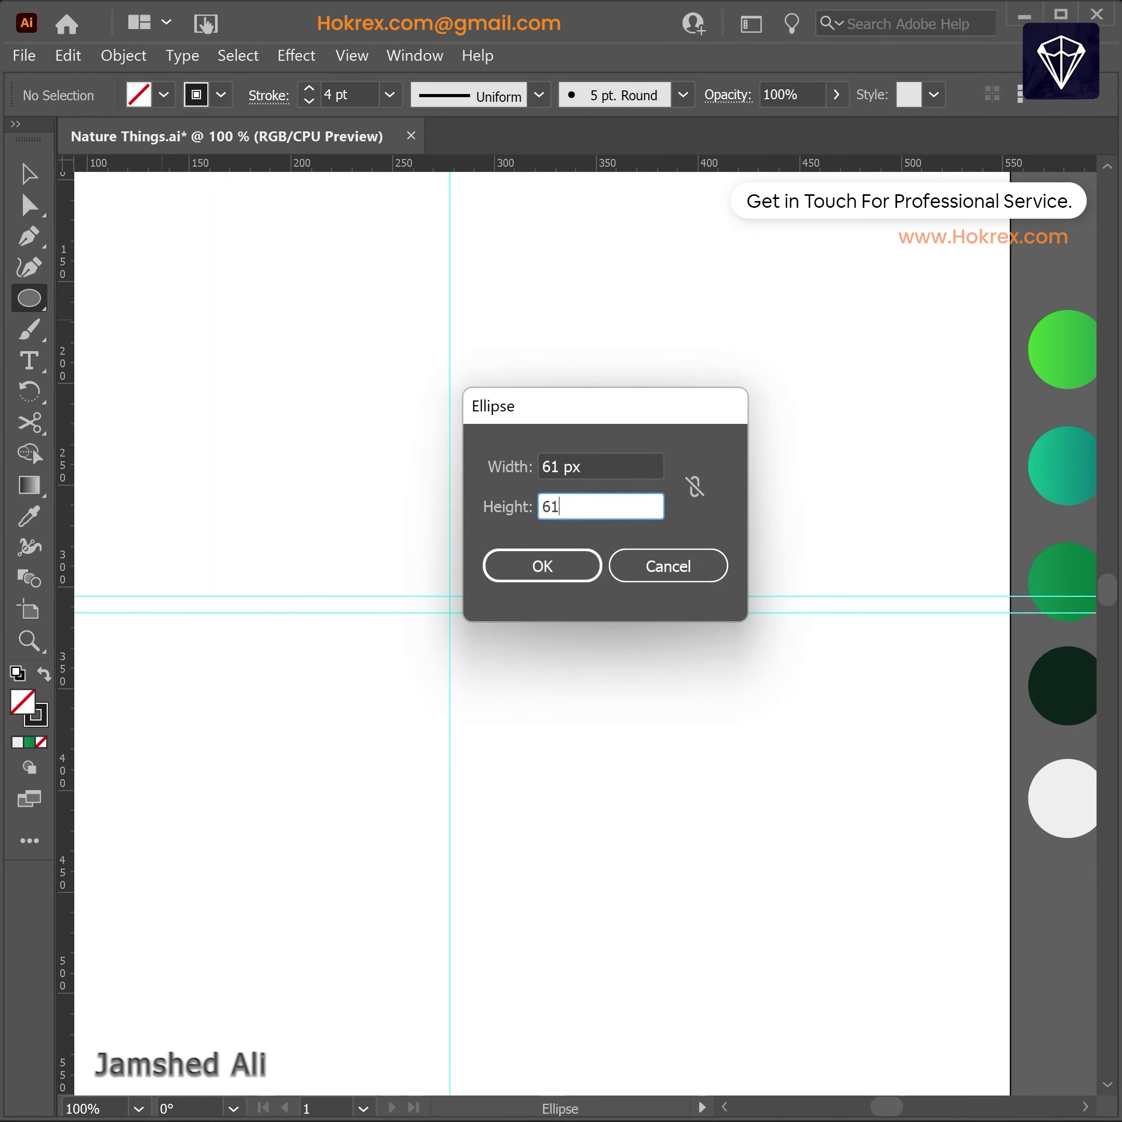
key("Return")
key("v")
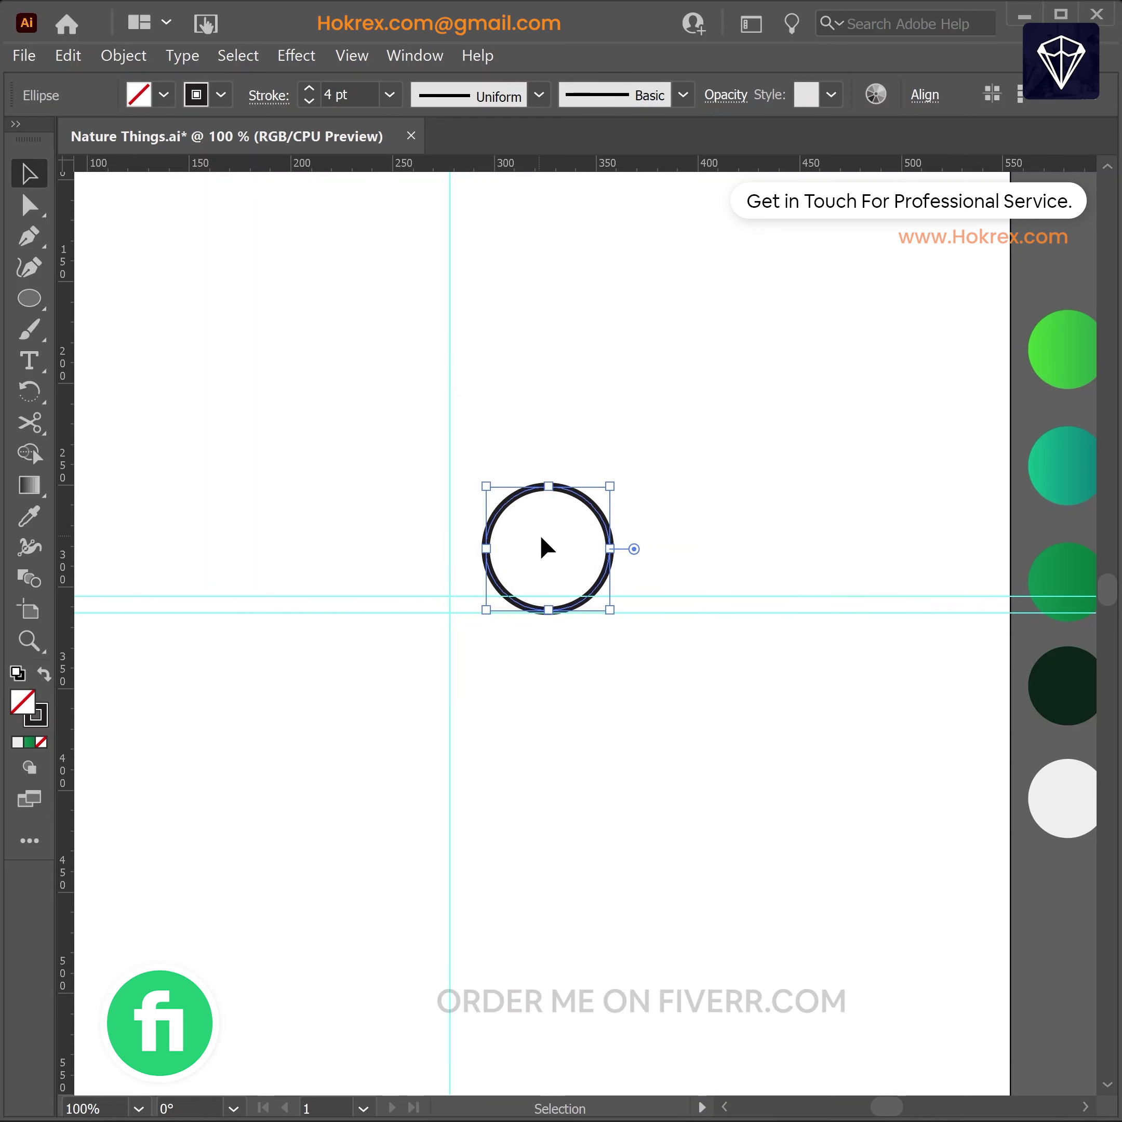
left_click_drag(607, 581, 507, 566)
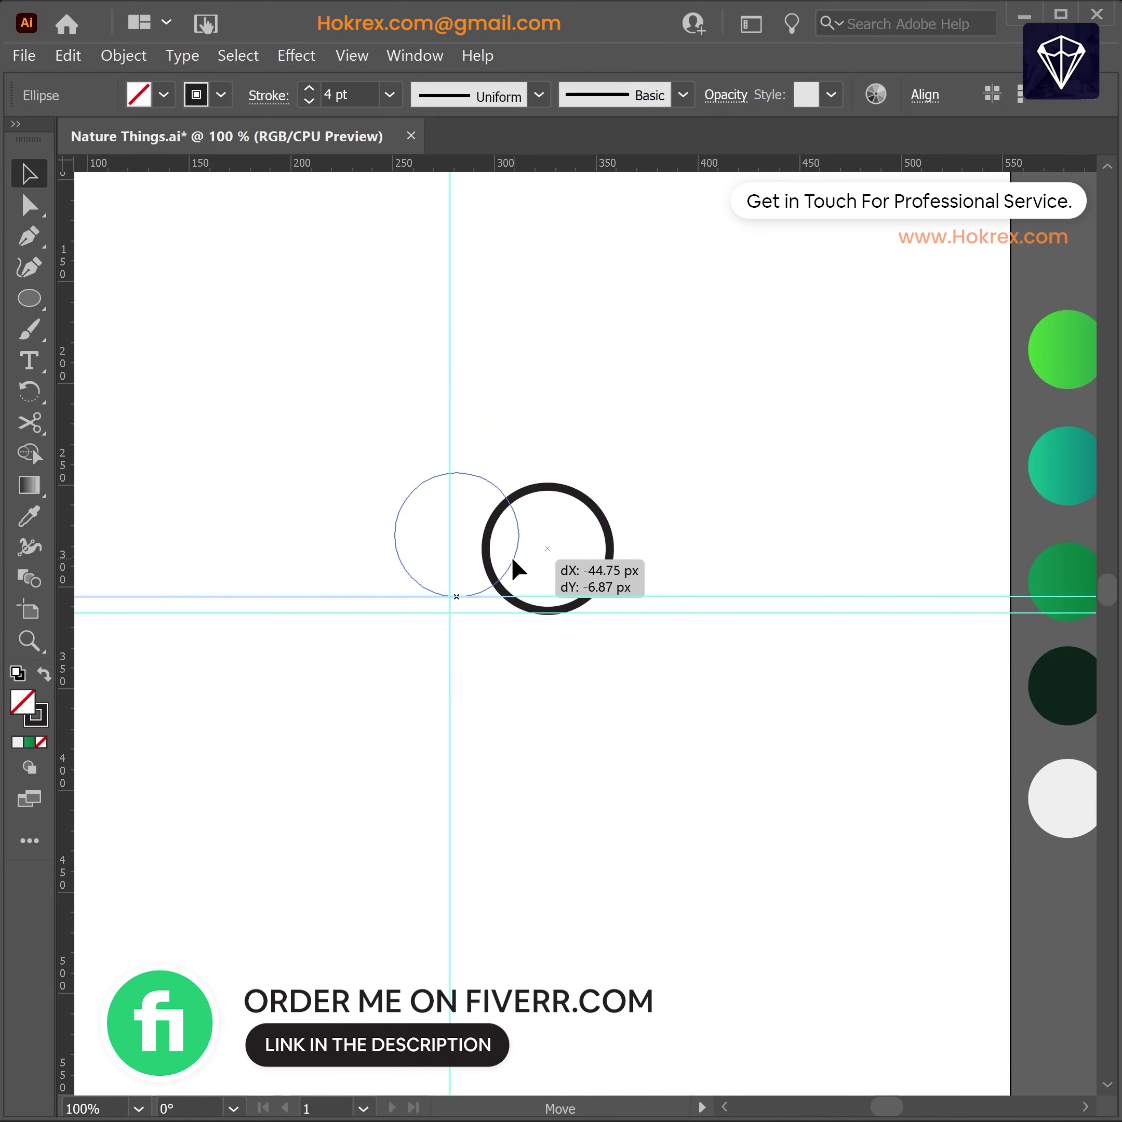
left_click(505, 592, "ctrl")
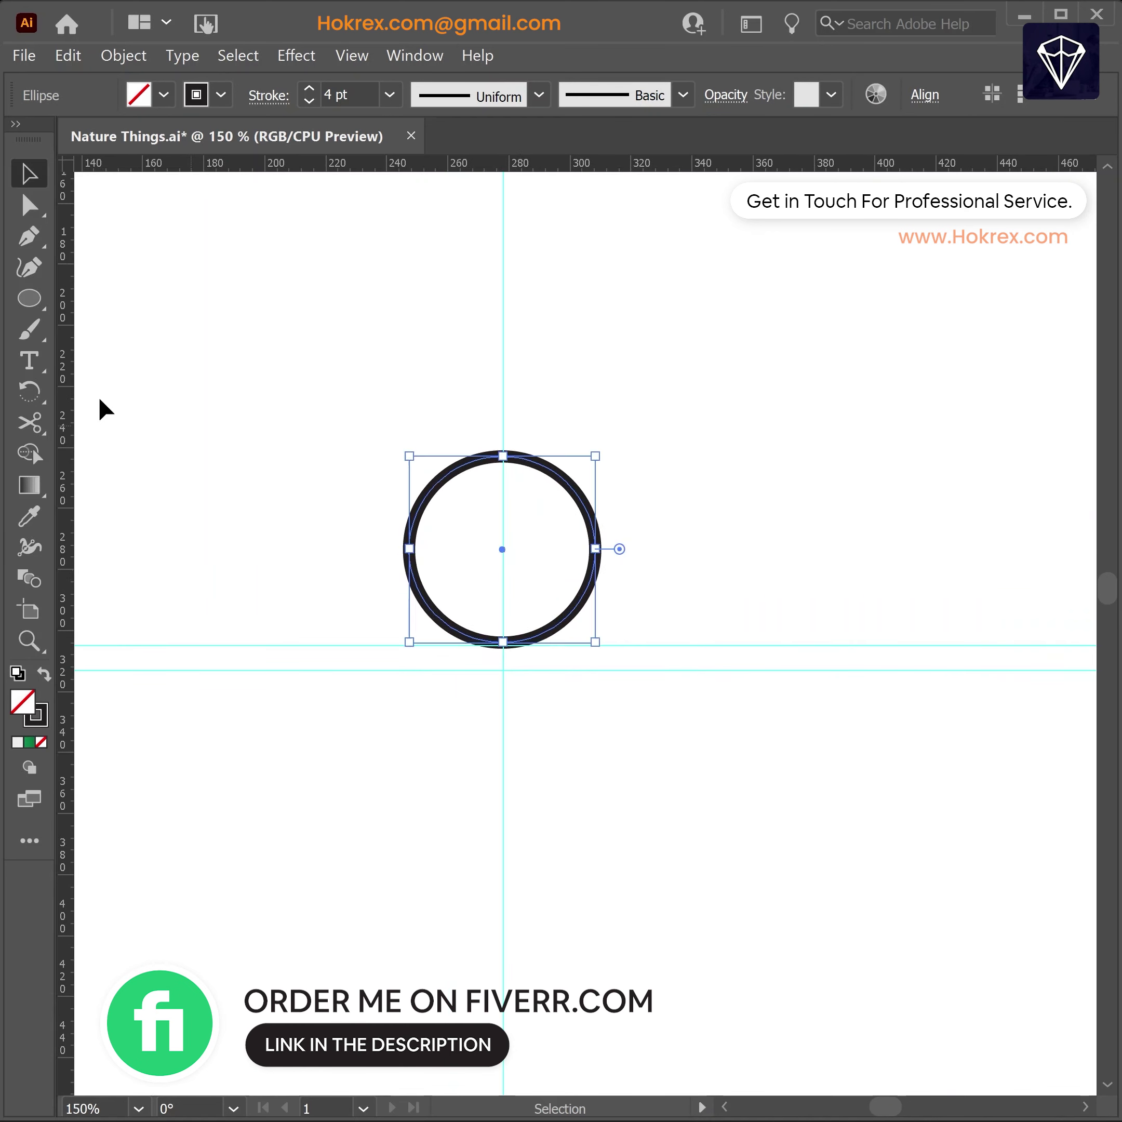
- Draw a 19×19 px circle and place it inside the top of the big circle
key("l")
left_click(502, 549, "alt")
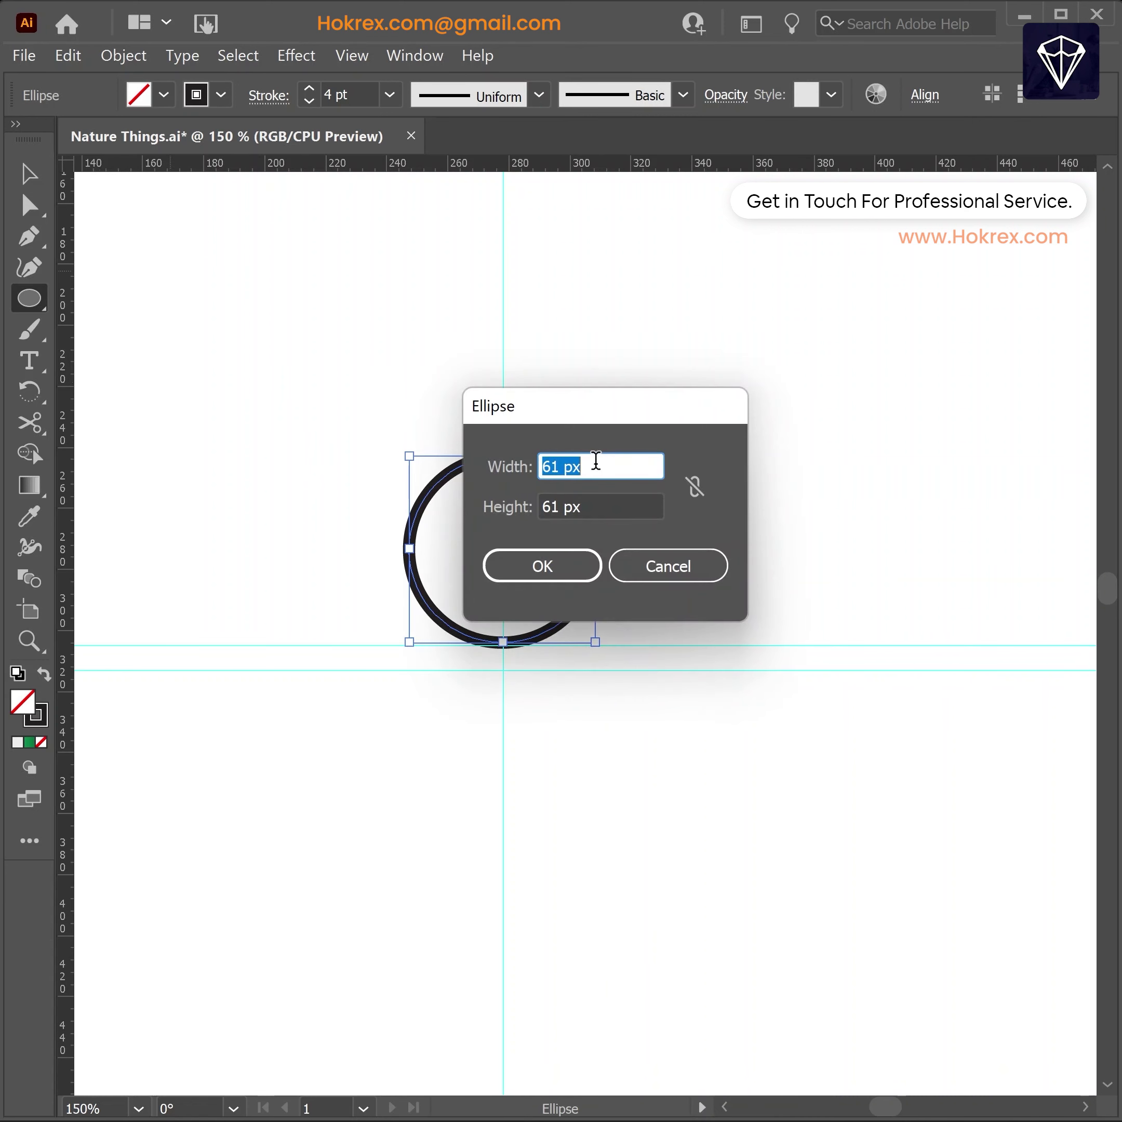
type("19")
key("Tab")
type("19")
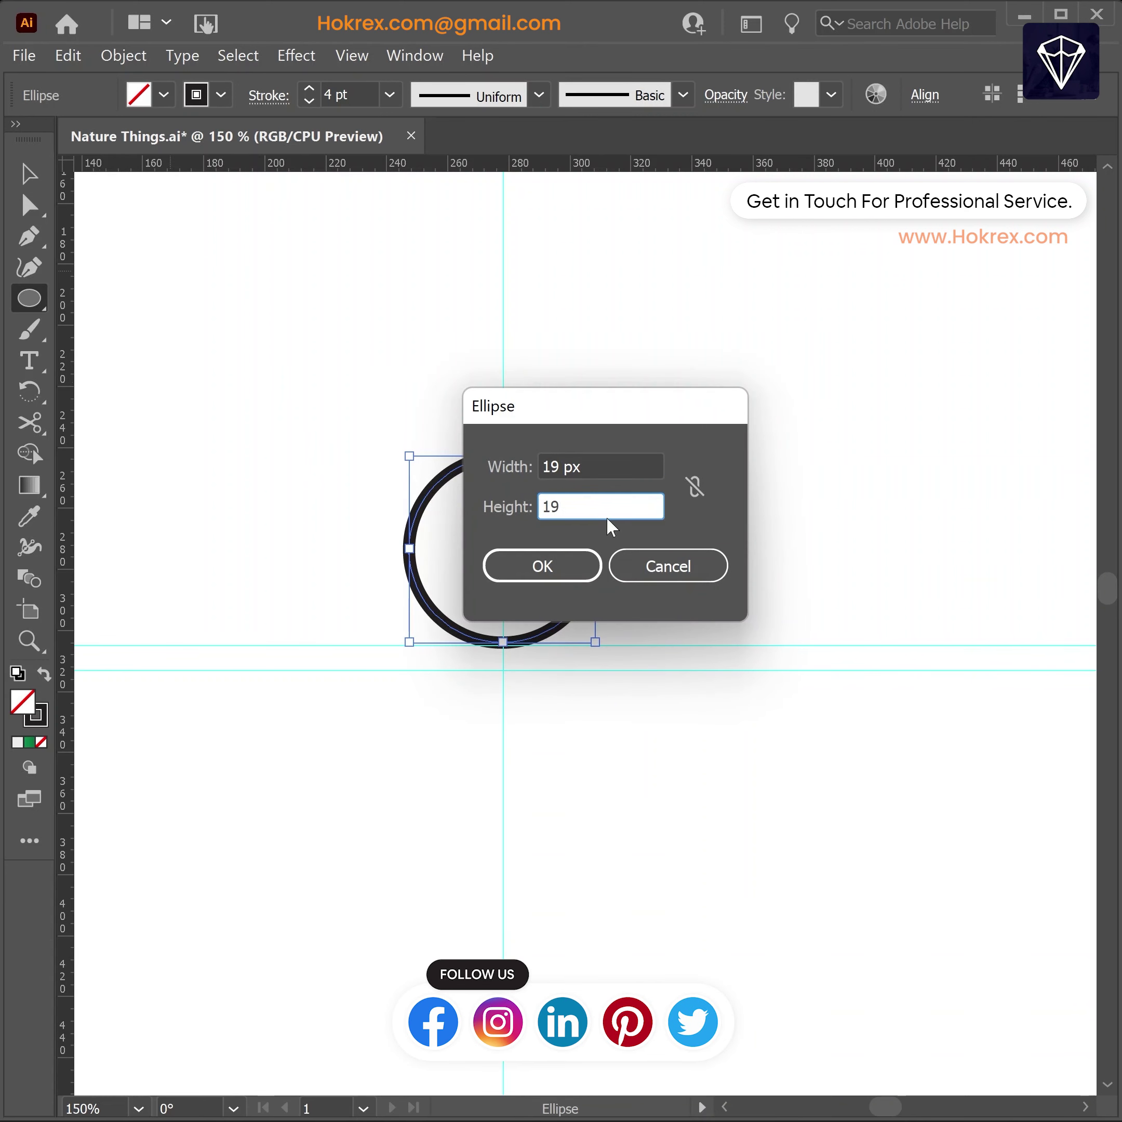
left_click(554, 569)
key("v")
left_click(428, 402)
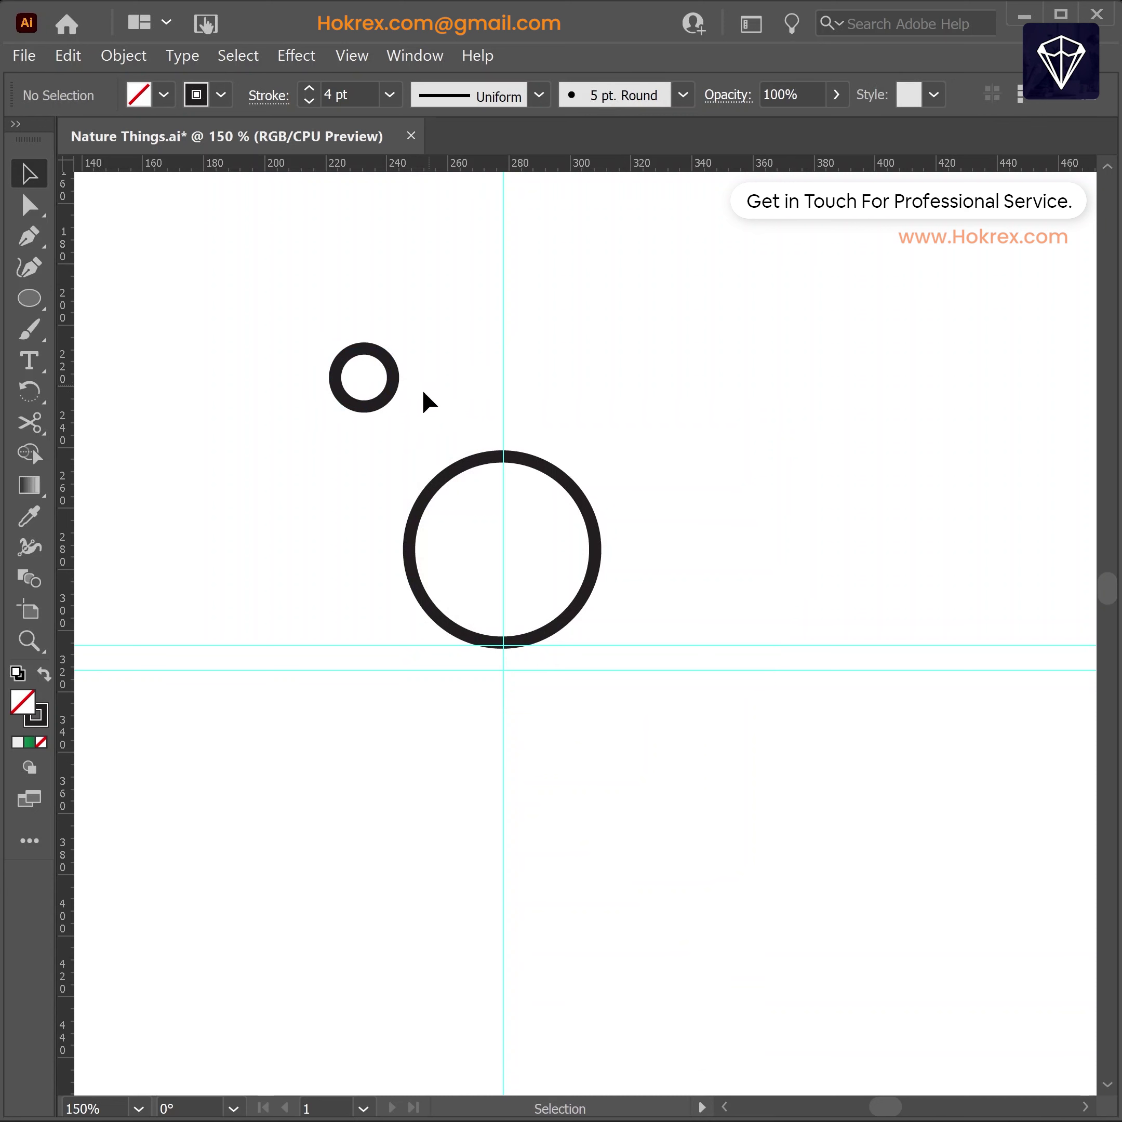
left_click_drag(366, 381, 504, 503)
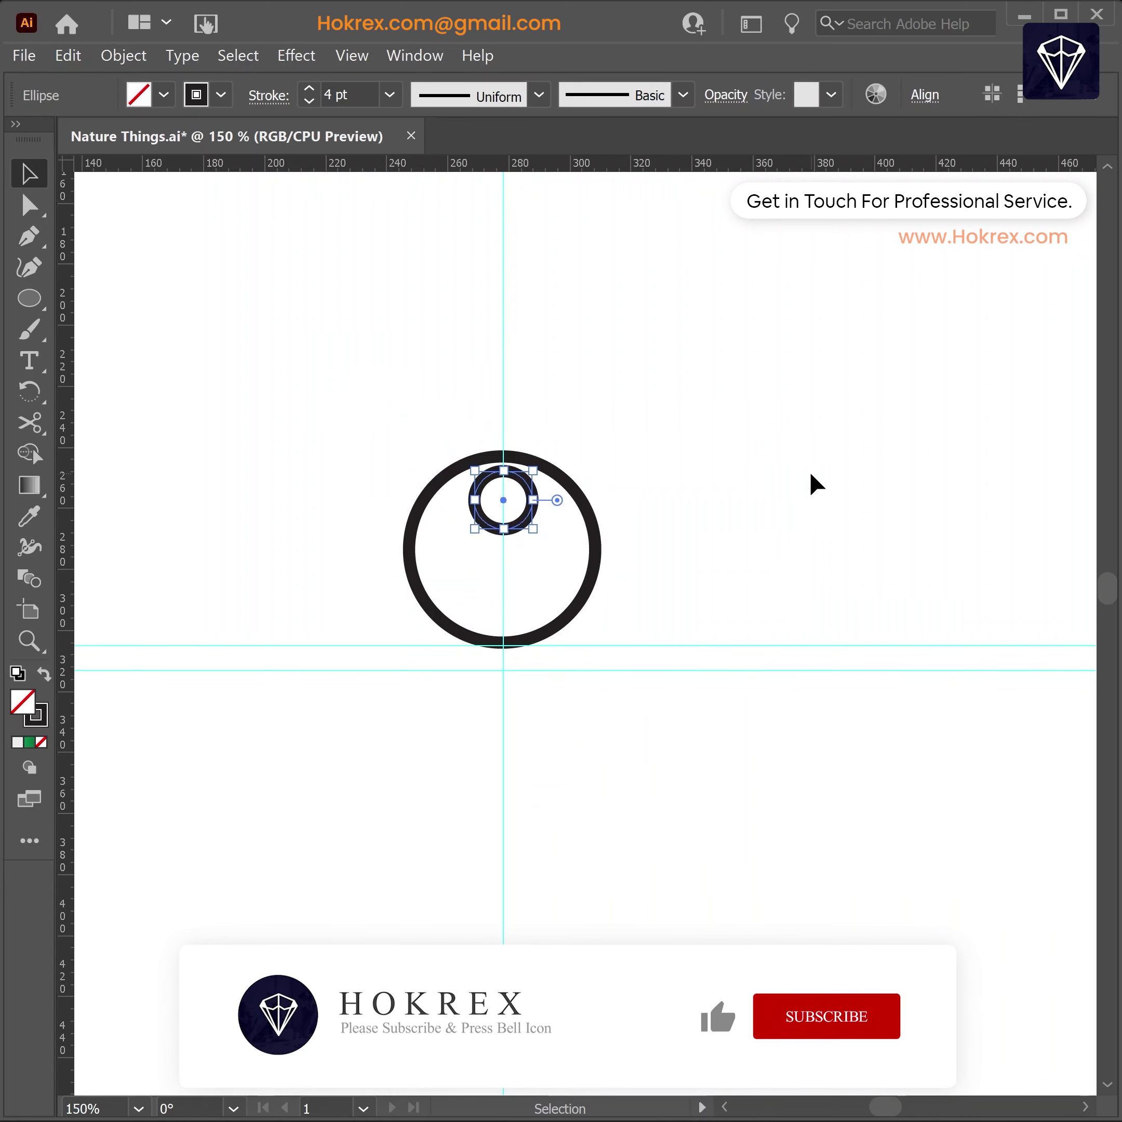
left_click(657, 459)
- Draw a short 1 pt horizontal Pen line just above the big circle's bottom
left_click(28, 205)
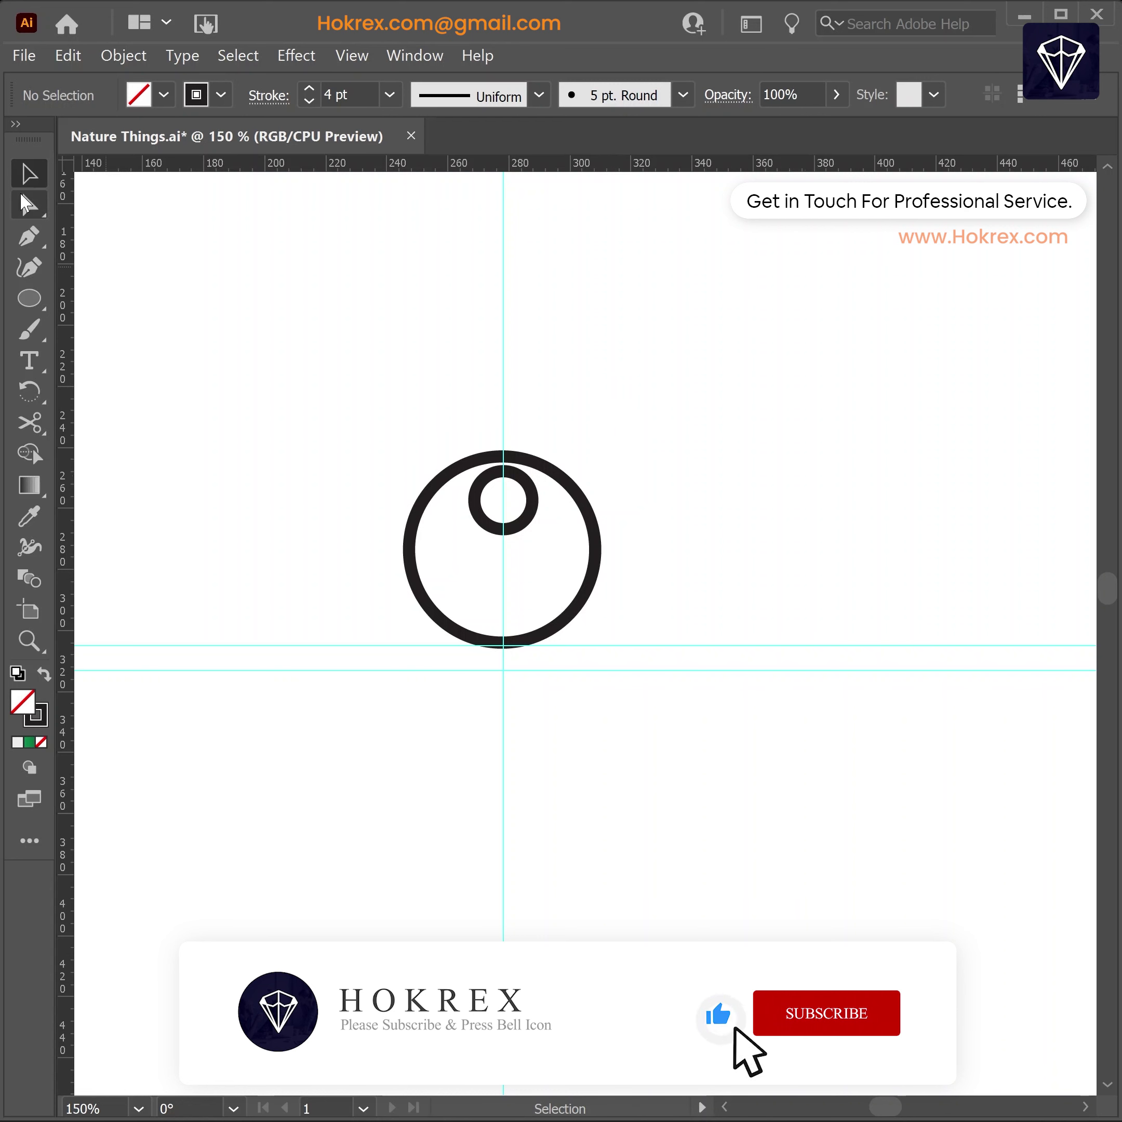
left_click(390, 95)
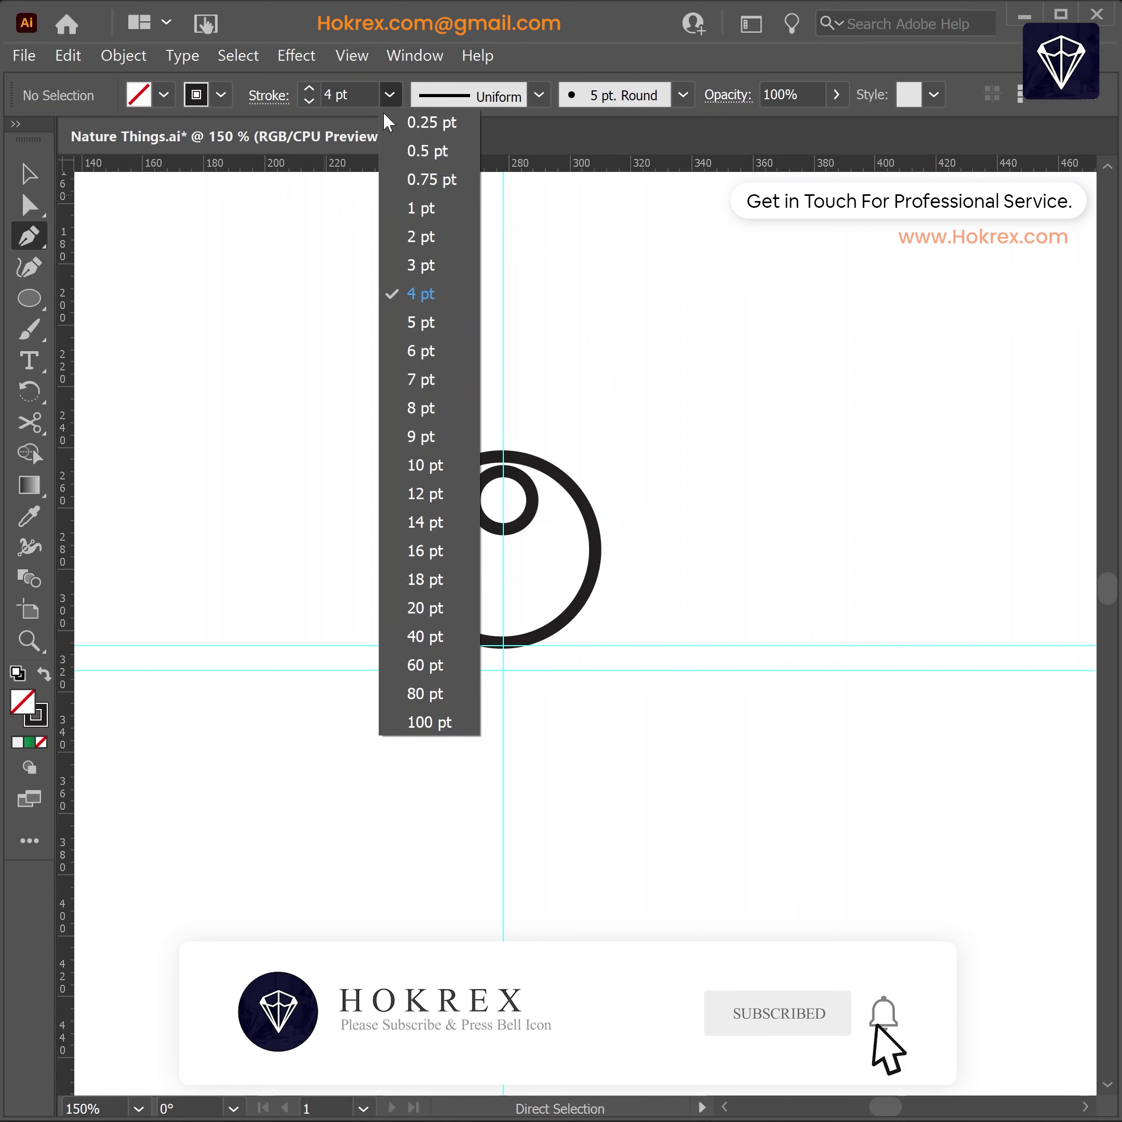
left_click(427, 209)
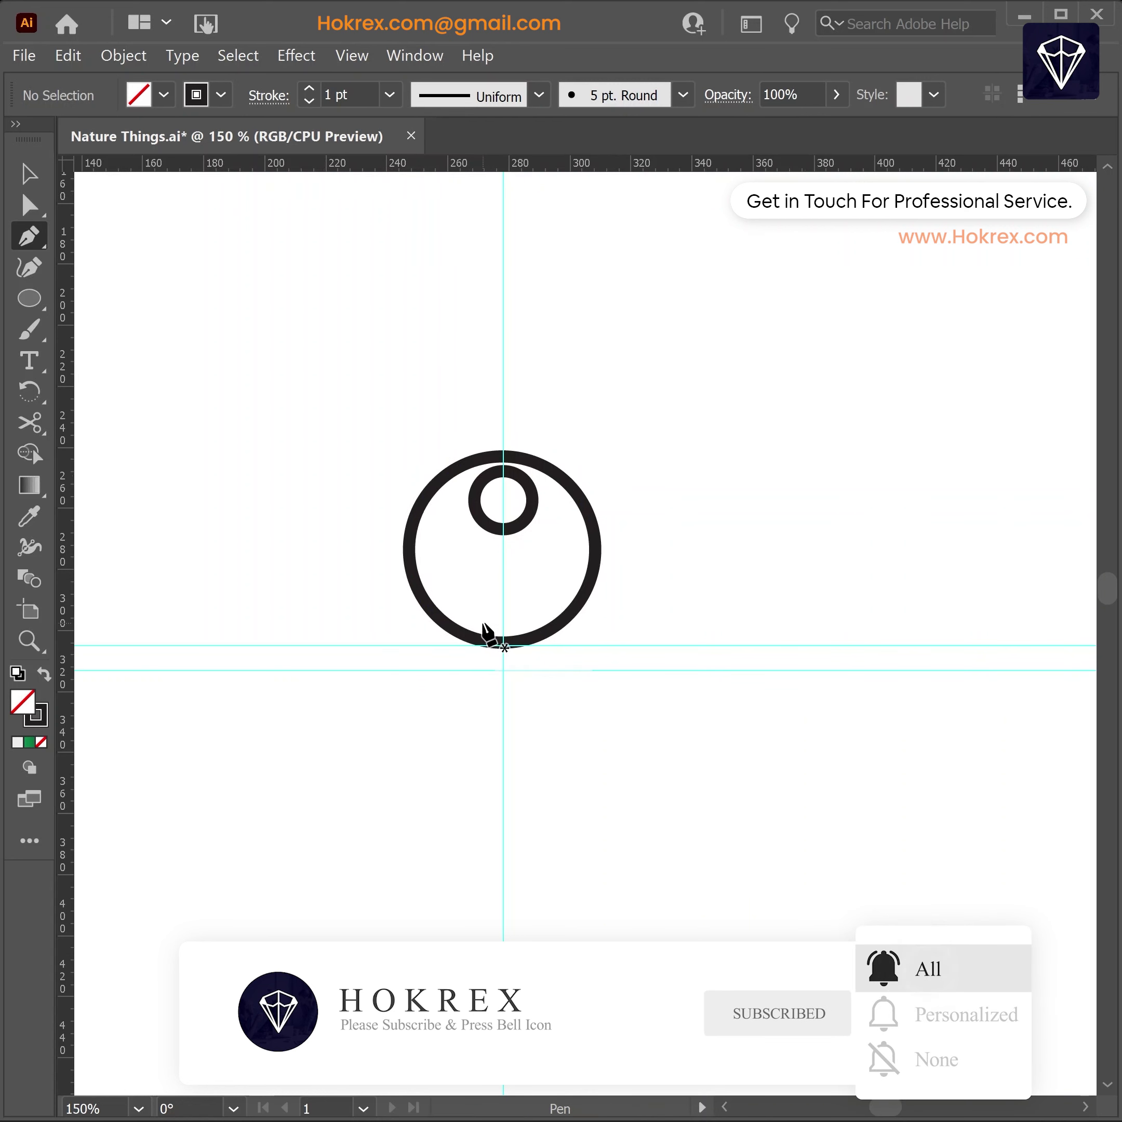
left_click(483, 622)
left_click(522, 622)
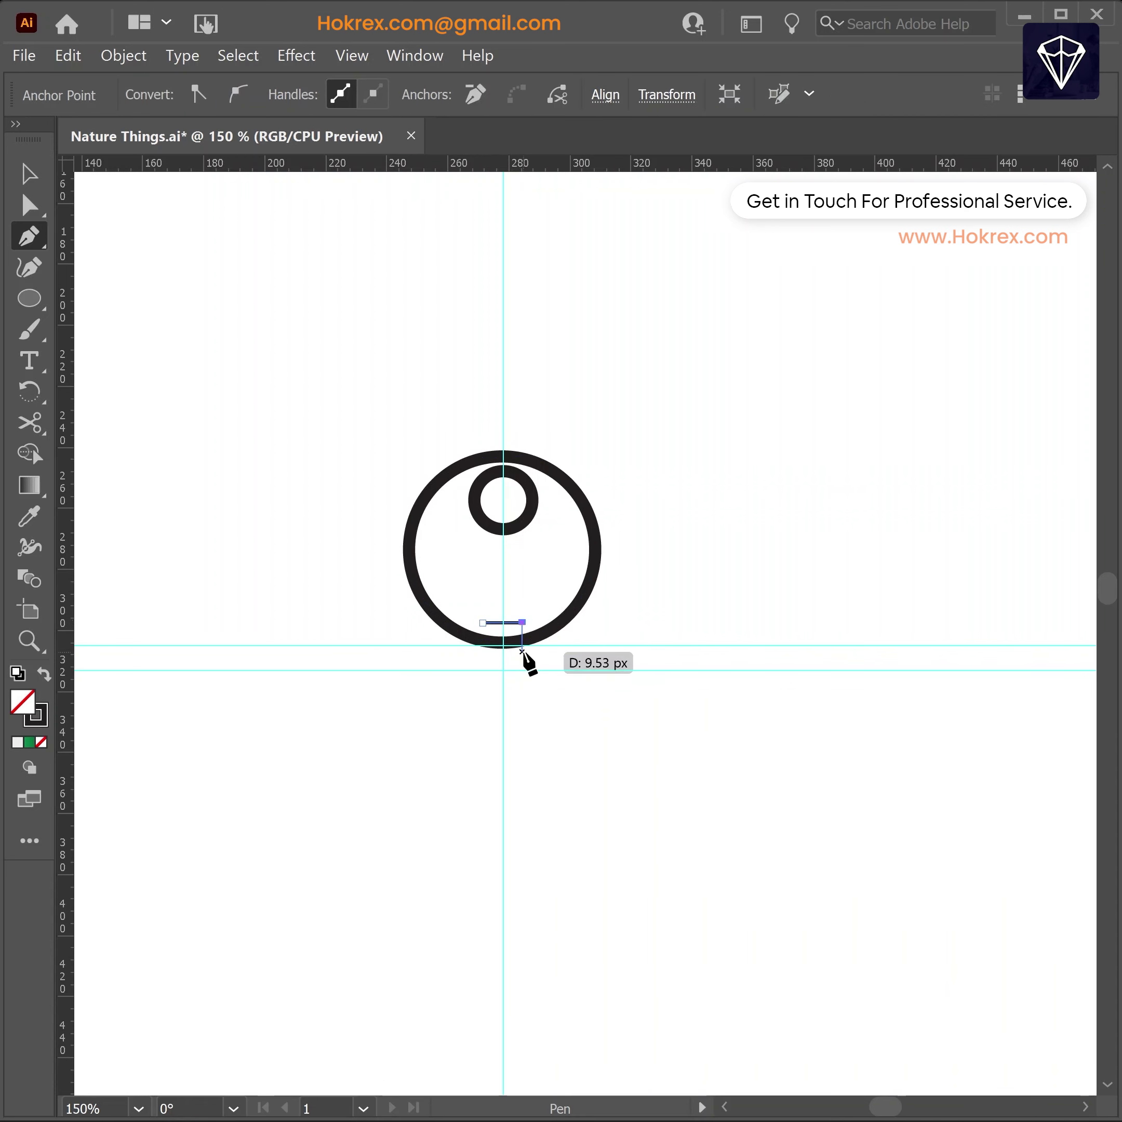
- Marquee-select both circles together
key("v")
left_click(598, 755)
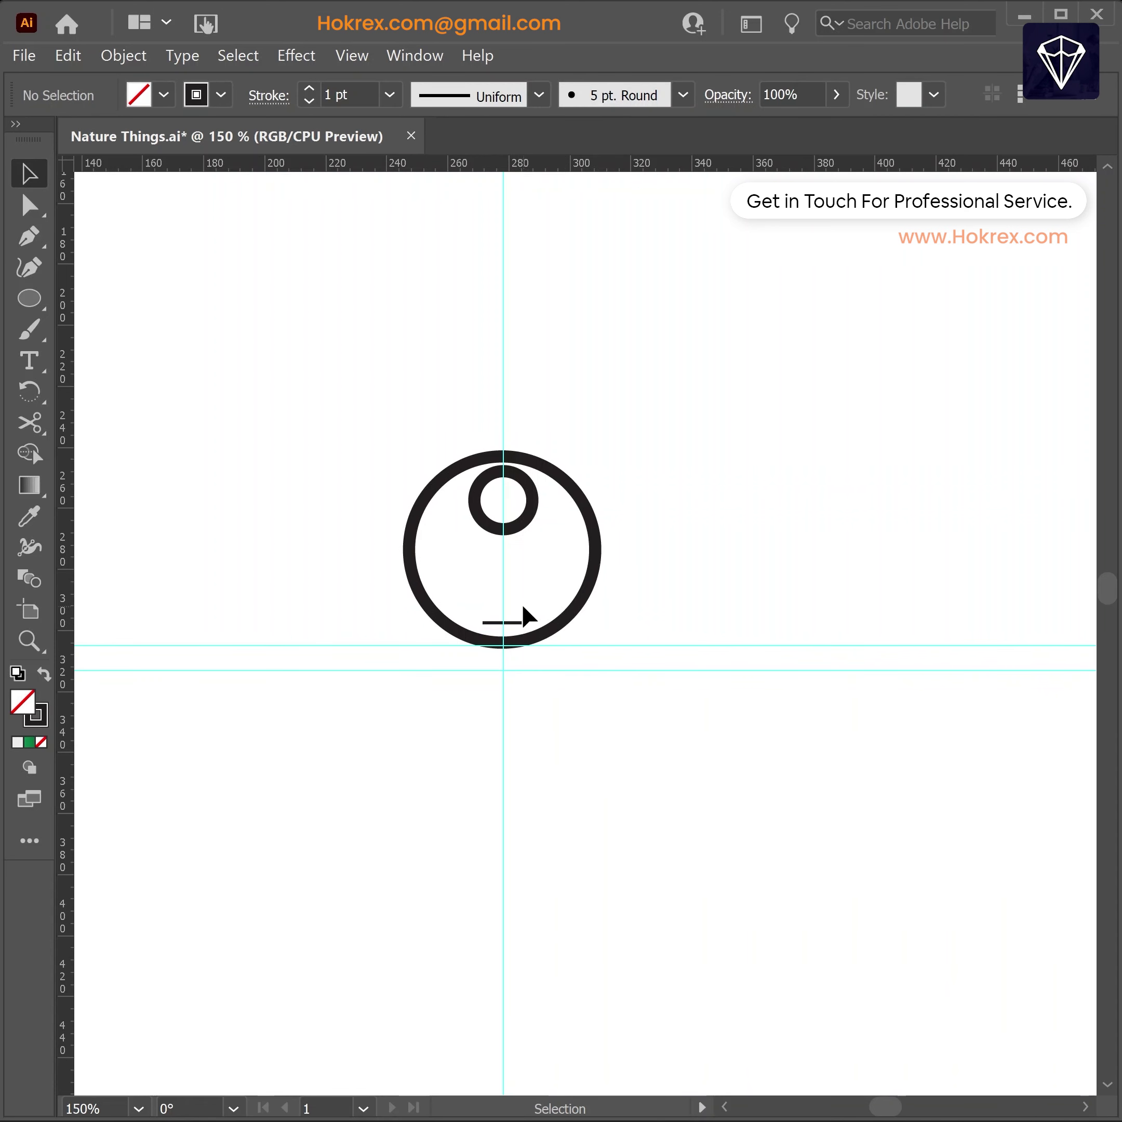
left_click(518, 625)
left_click(569, 711)
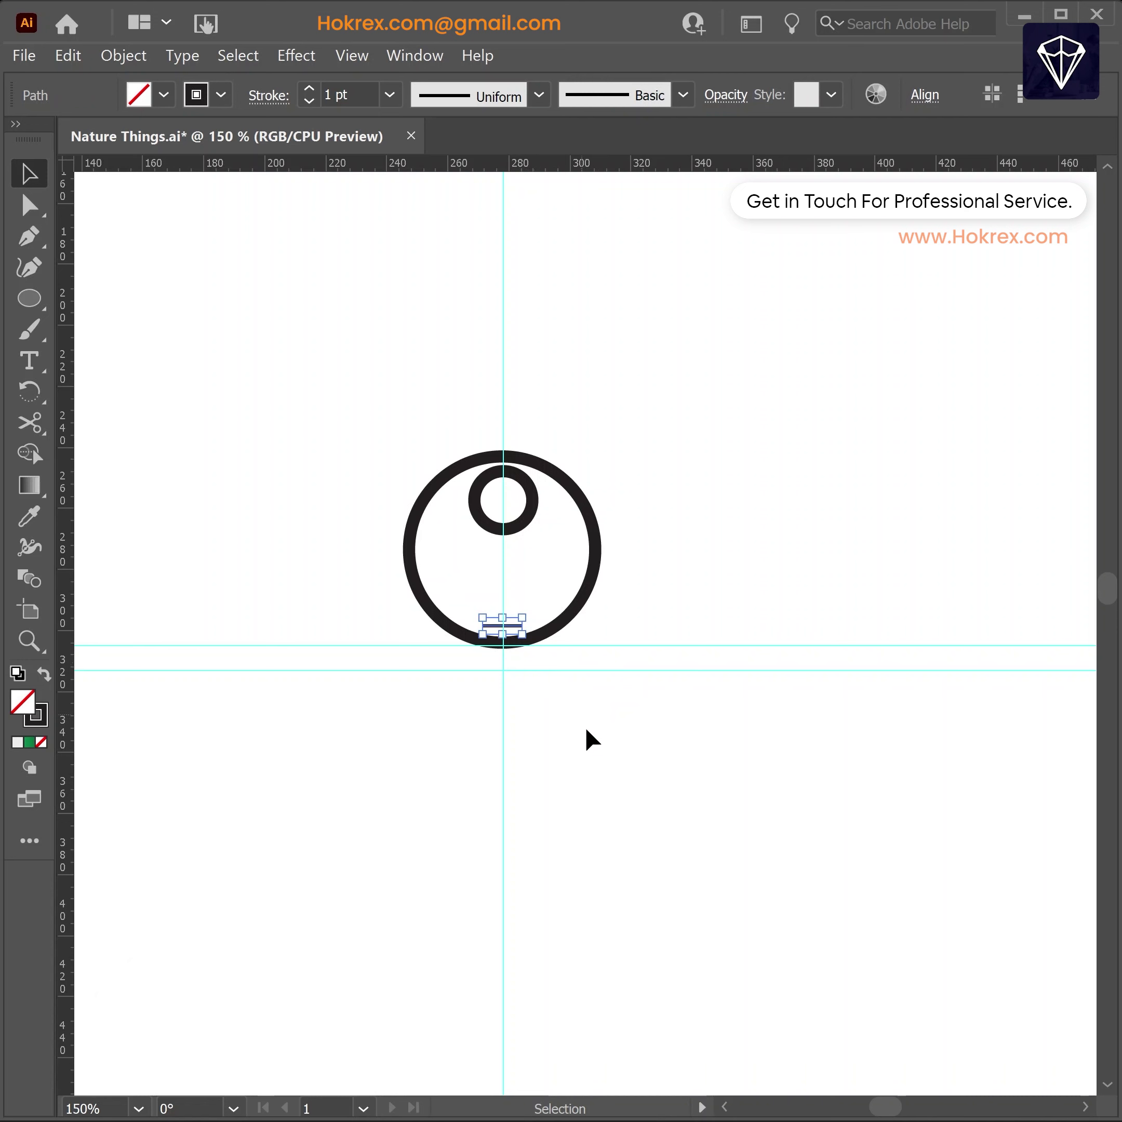
left_click_drag(580, 445, 531, 489)
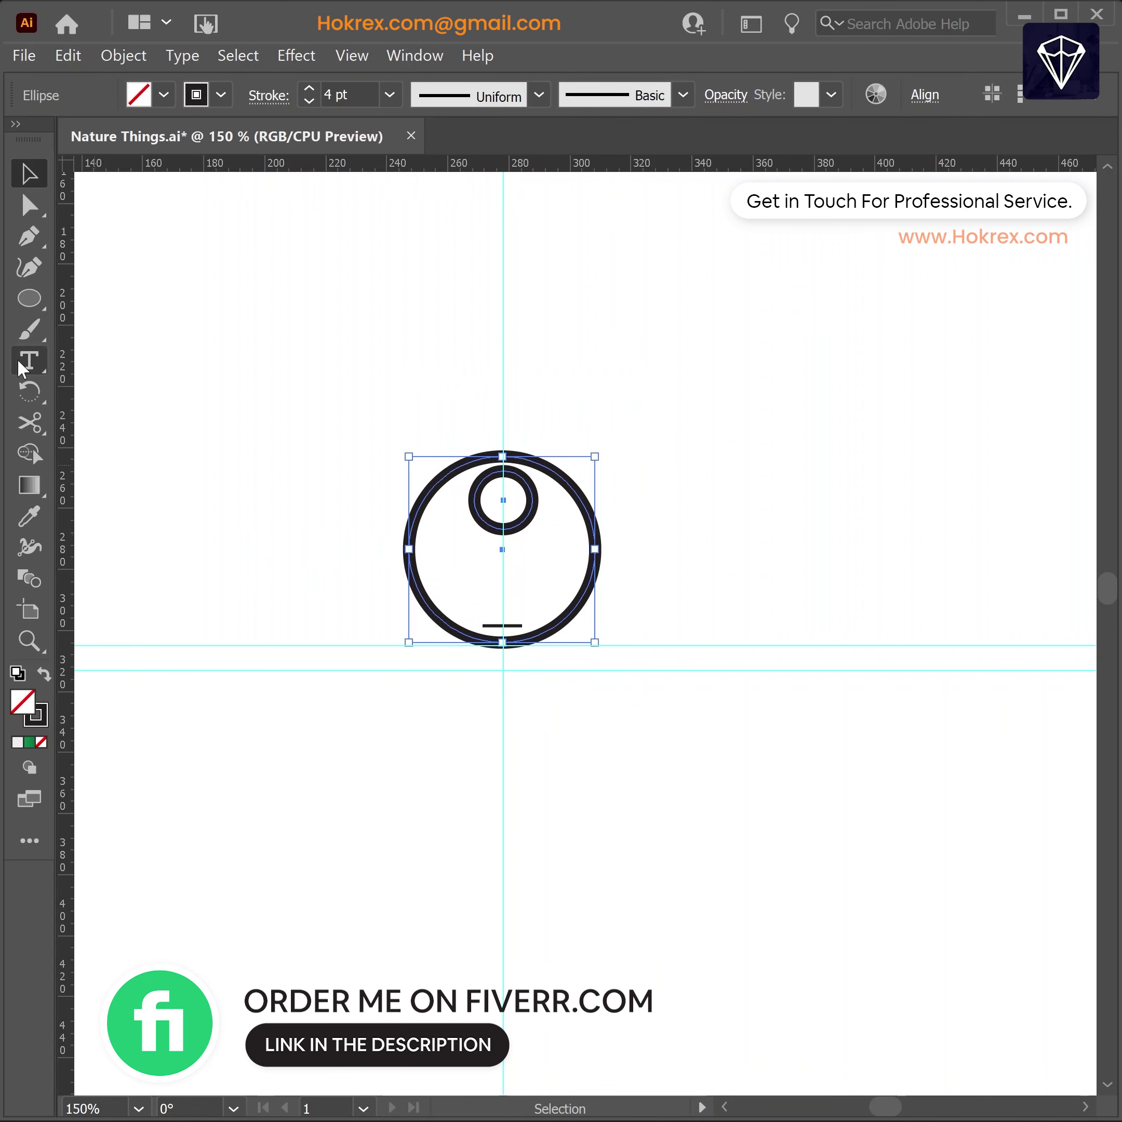
- Rotate-copy the circle pair 60° around the guide intersection and repeat with Ctrl+D
left_click(30, 391)
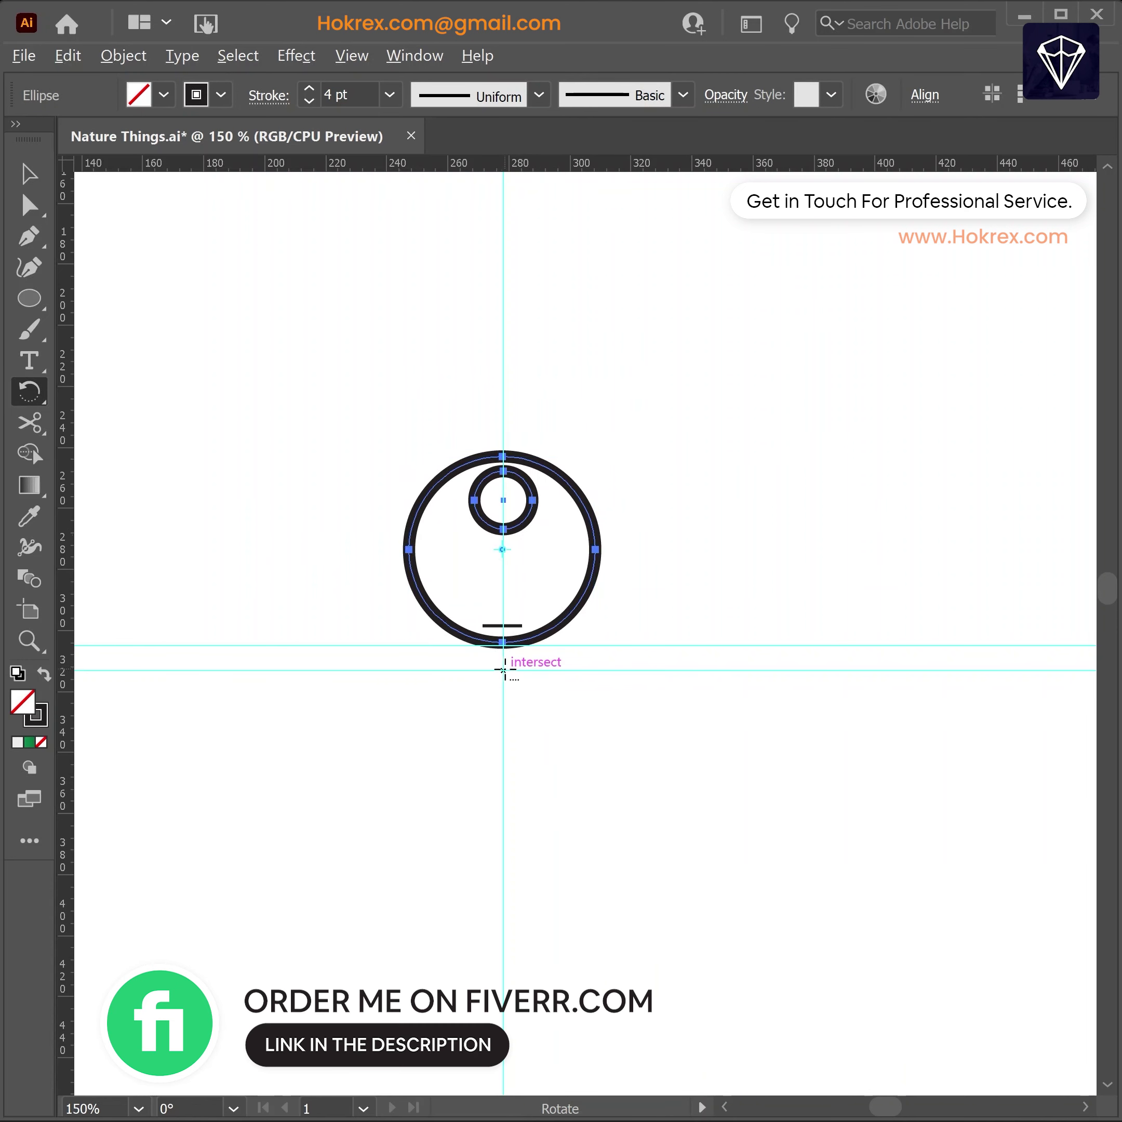
left_click(505, 670, "alt")
type("60")
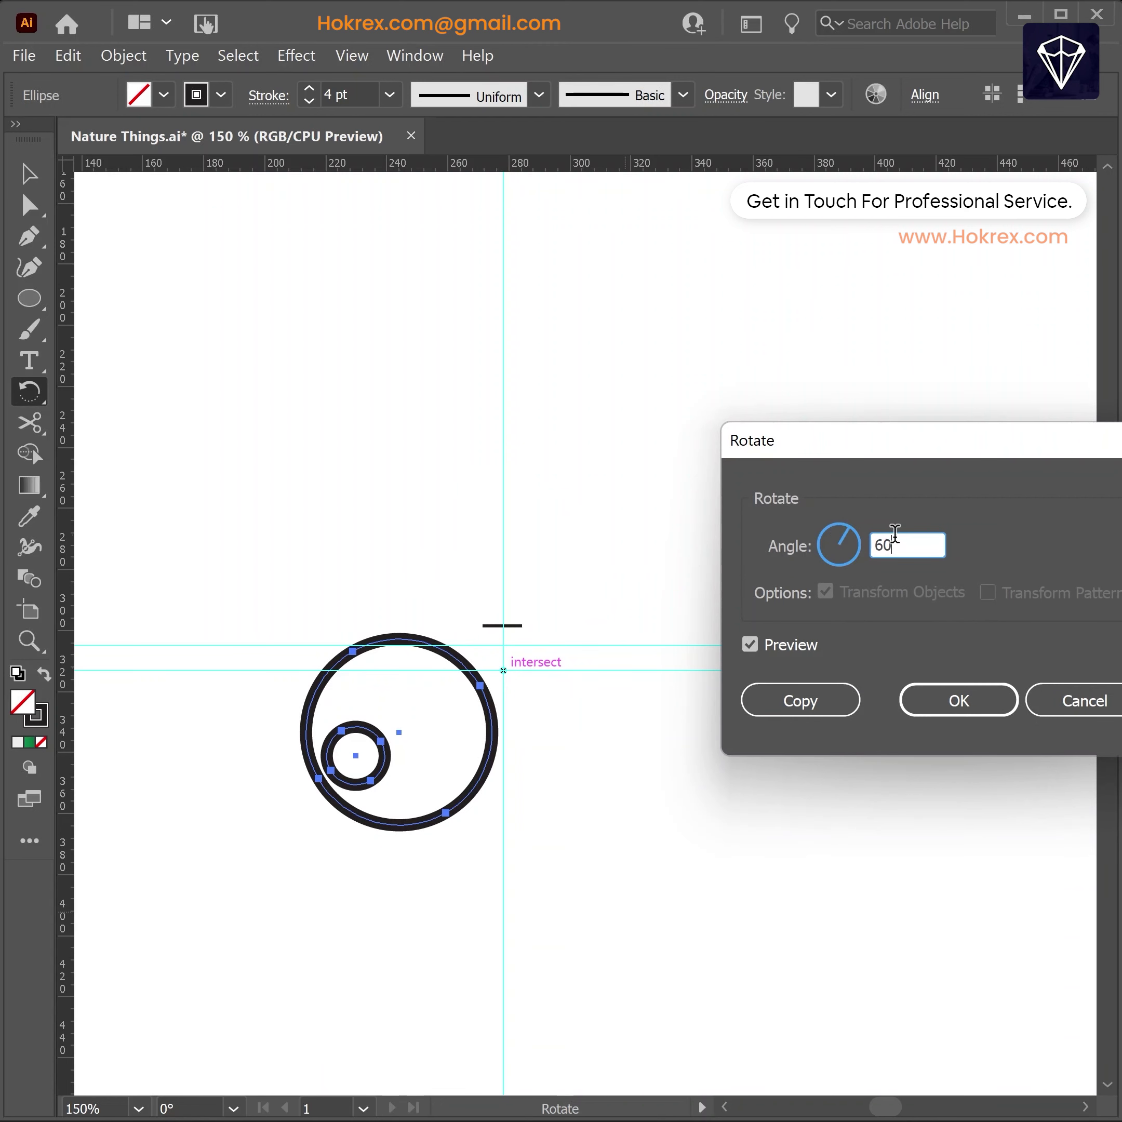
left_click(797, 701)
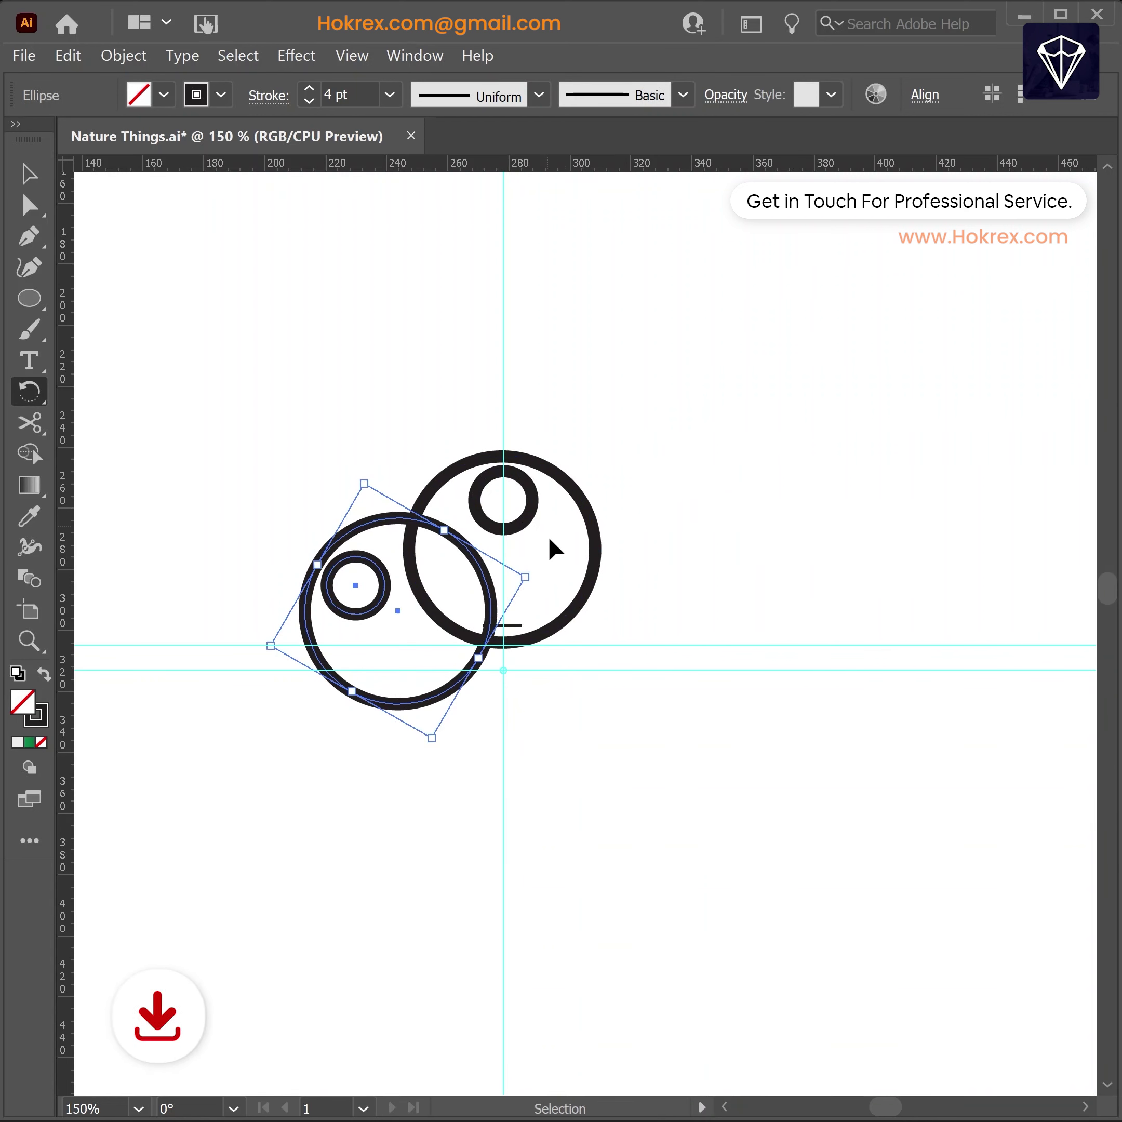
key("ctrl+d")
key("ctrl+d")
key("ctrl+d")
key("ctrl+d")
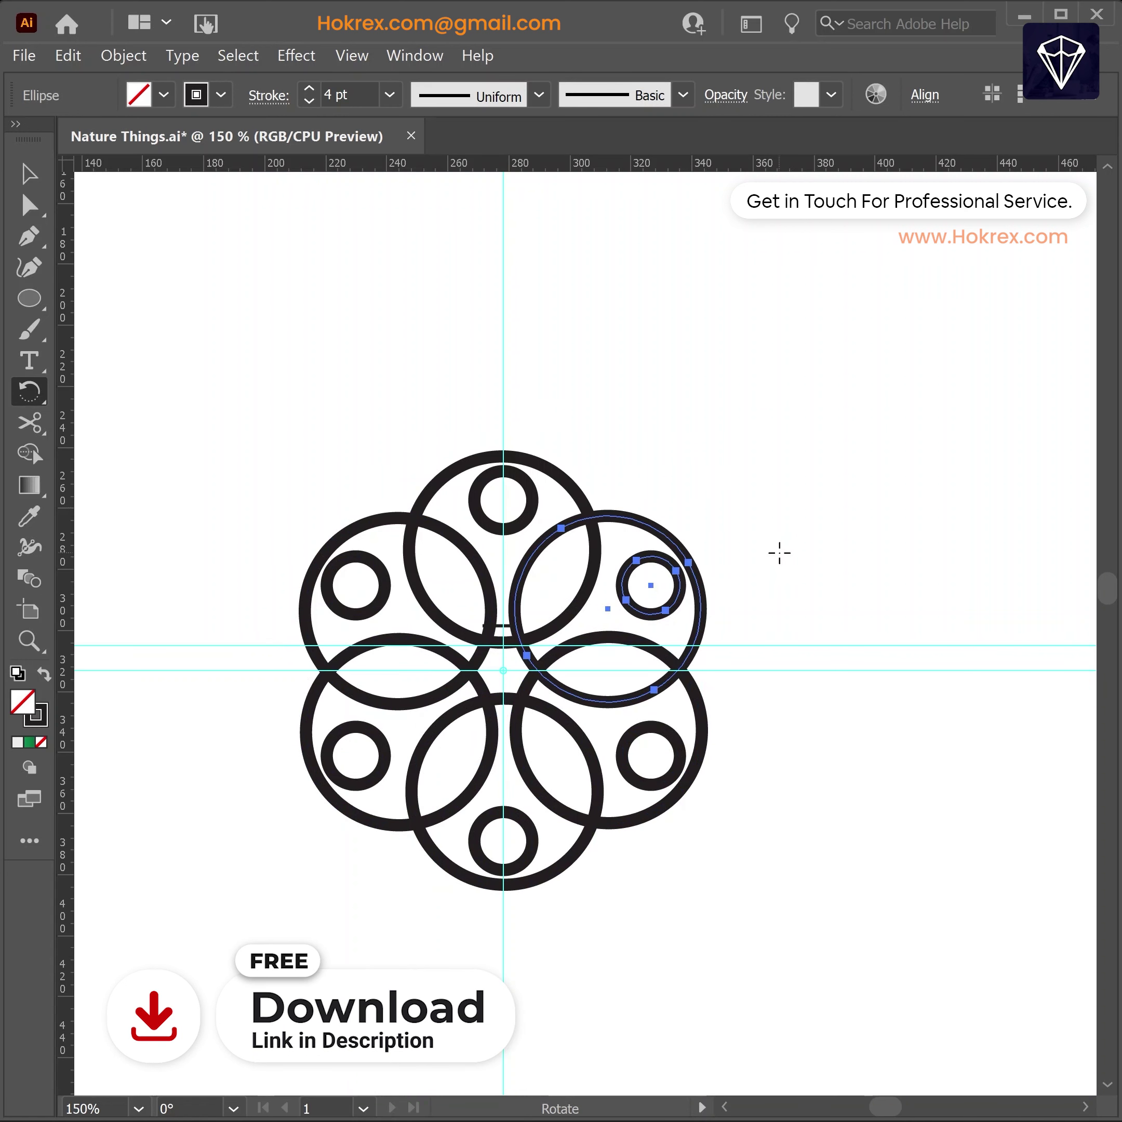
key("v")
left_click(927, 862)
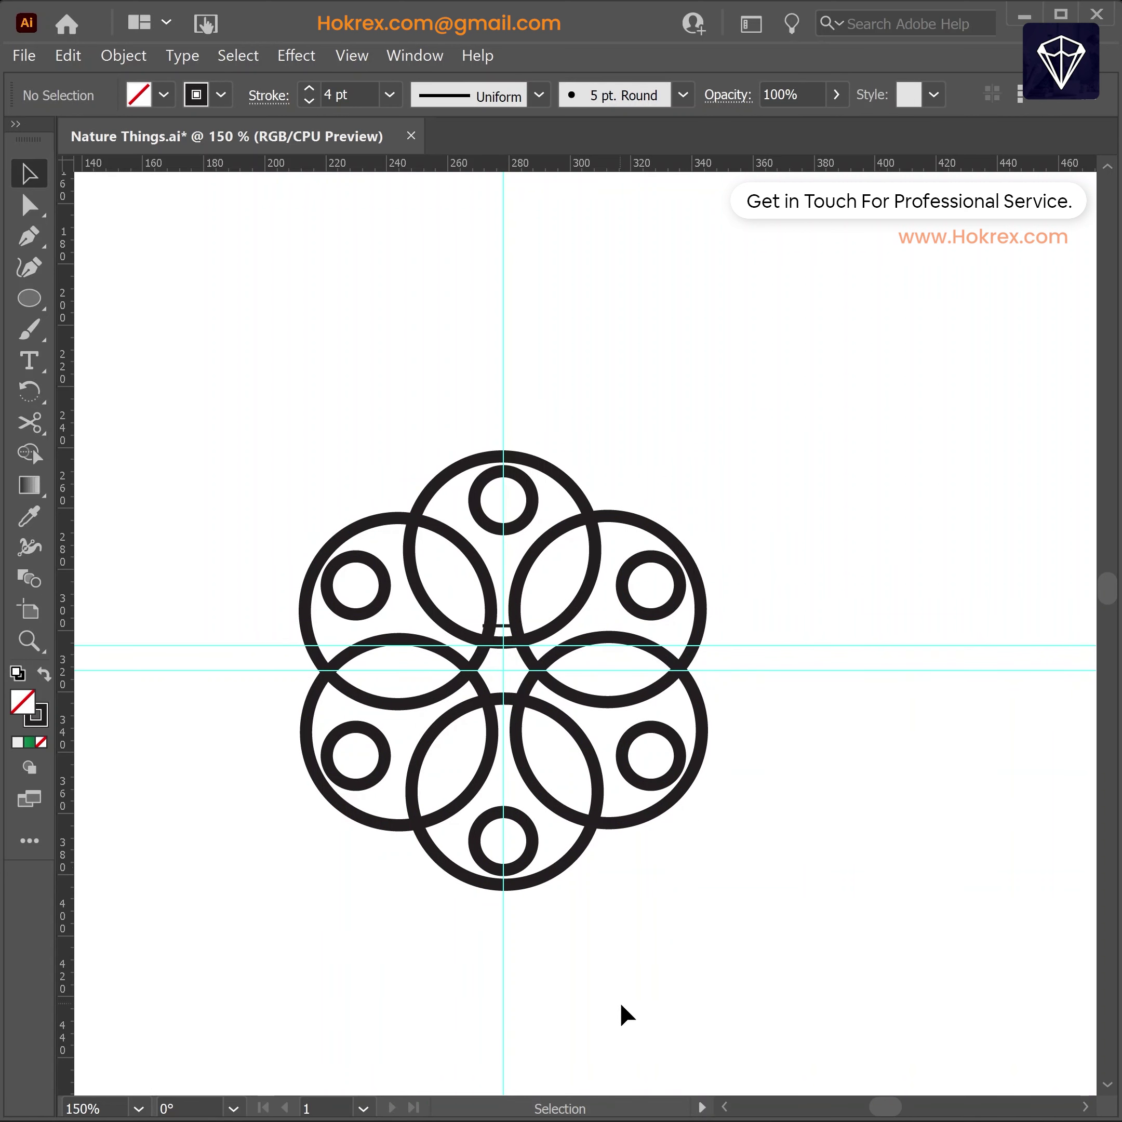
- Delete the three lower big circles and select the upper circle pairs
left_click_drag(578, 819, 589, 855)
key("Delete")
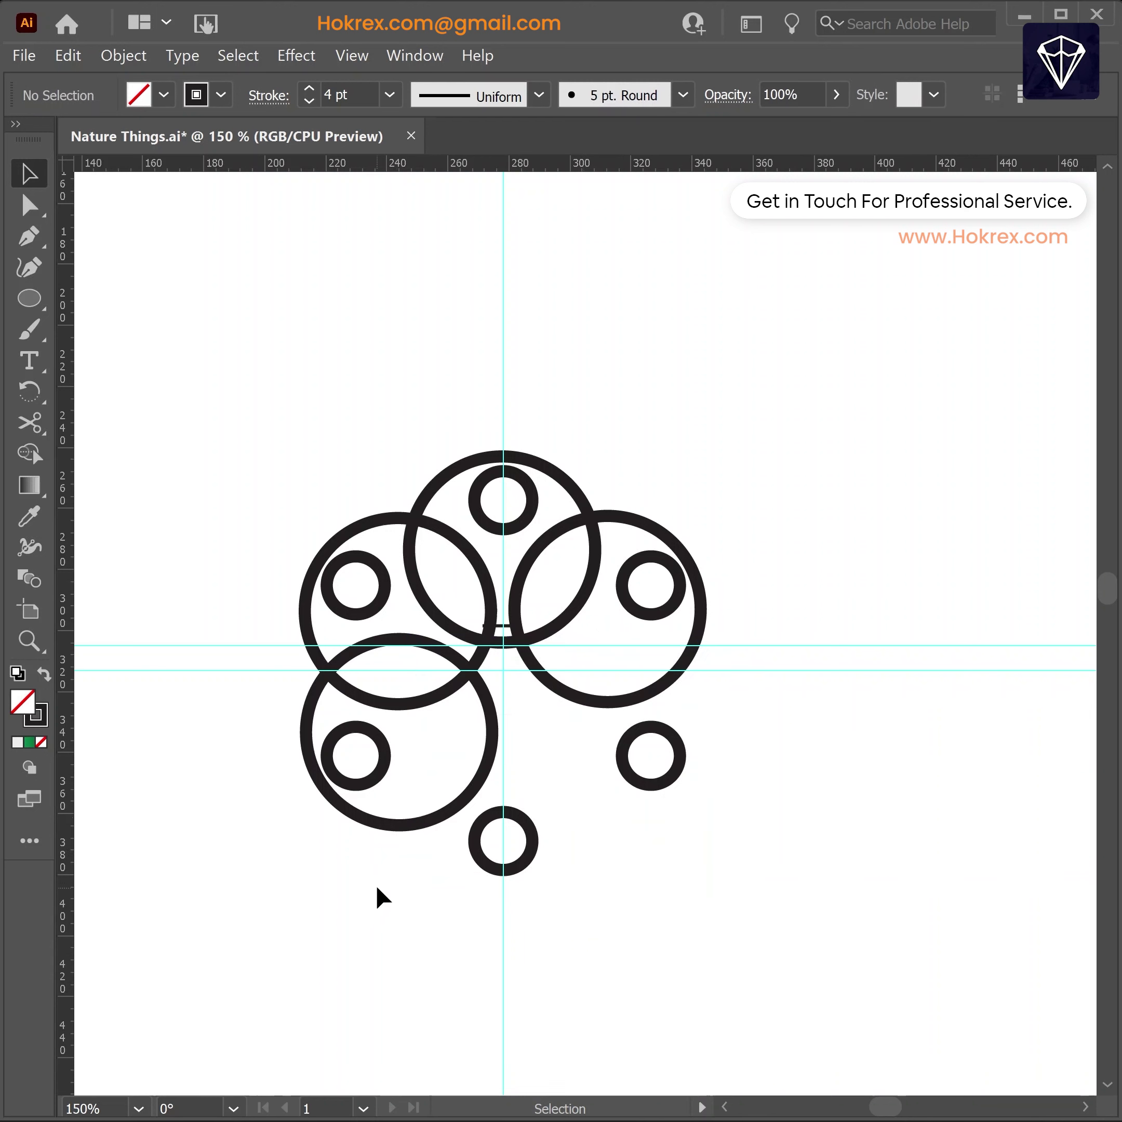
mouse_move(376, 882)
left_mouse_down()
mouse_move(396, 802)
mouse_move(399, 815)
left_mouse_up()
key("Delete")
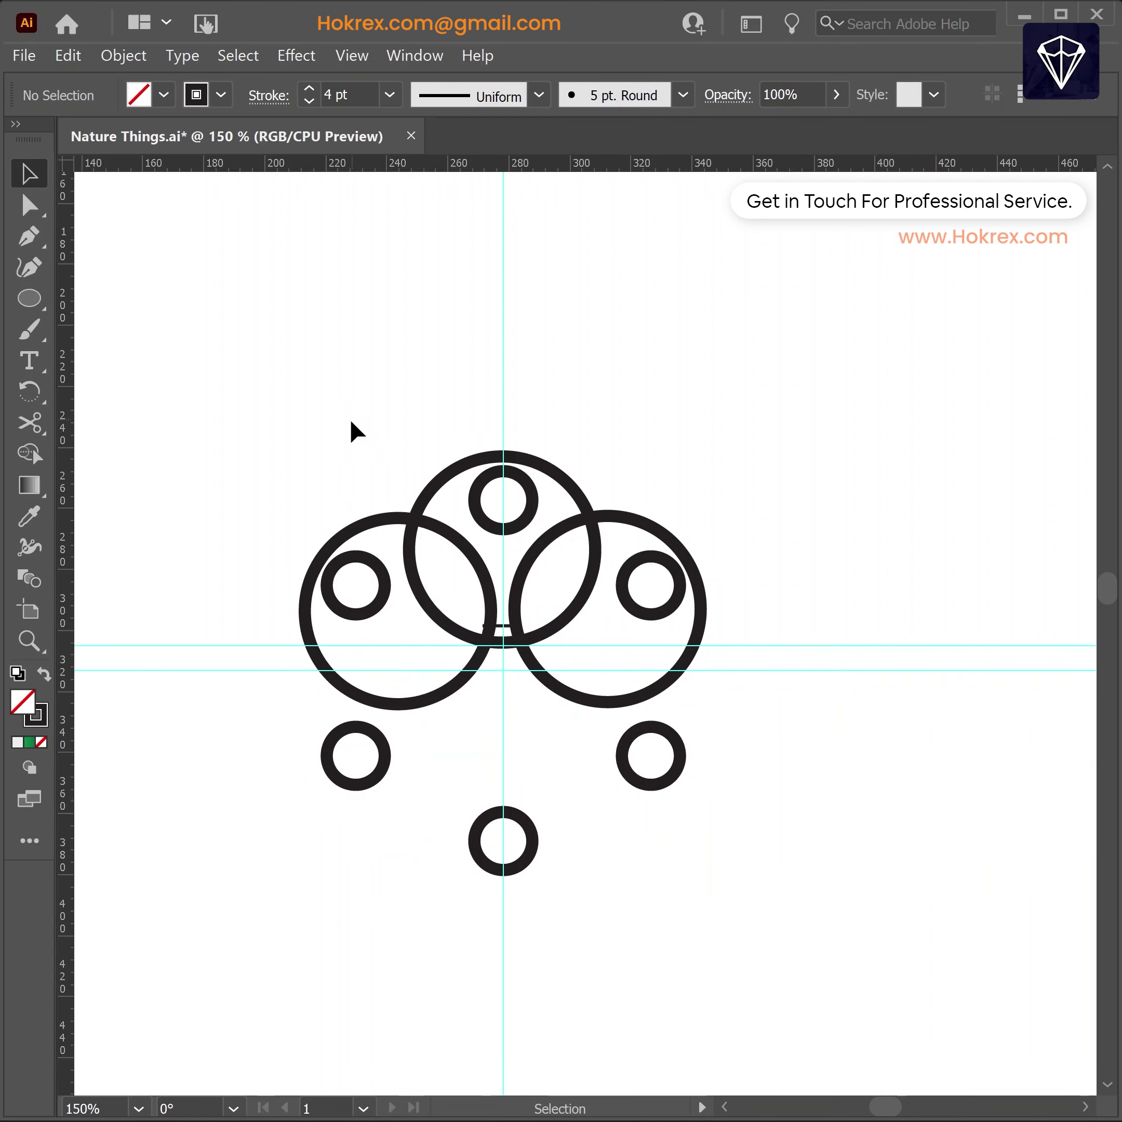
left_click_drag(723, 630, 724, 645)
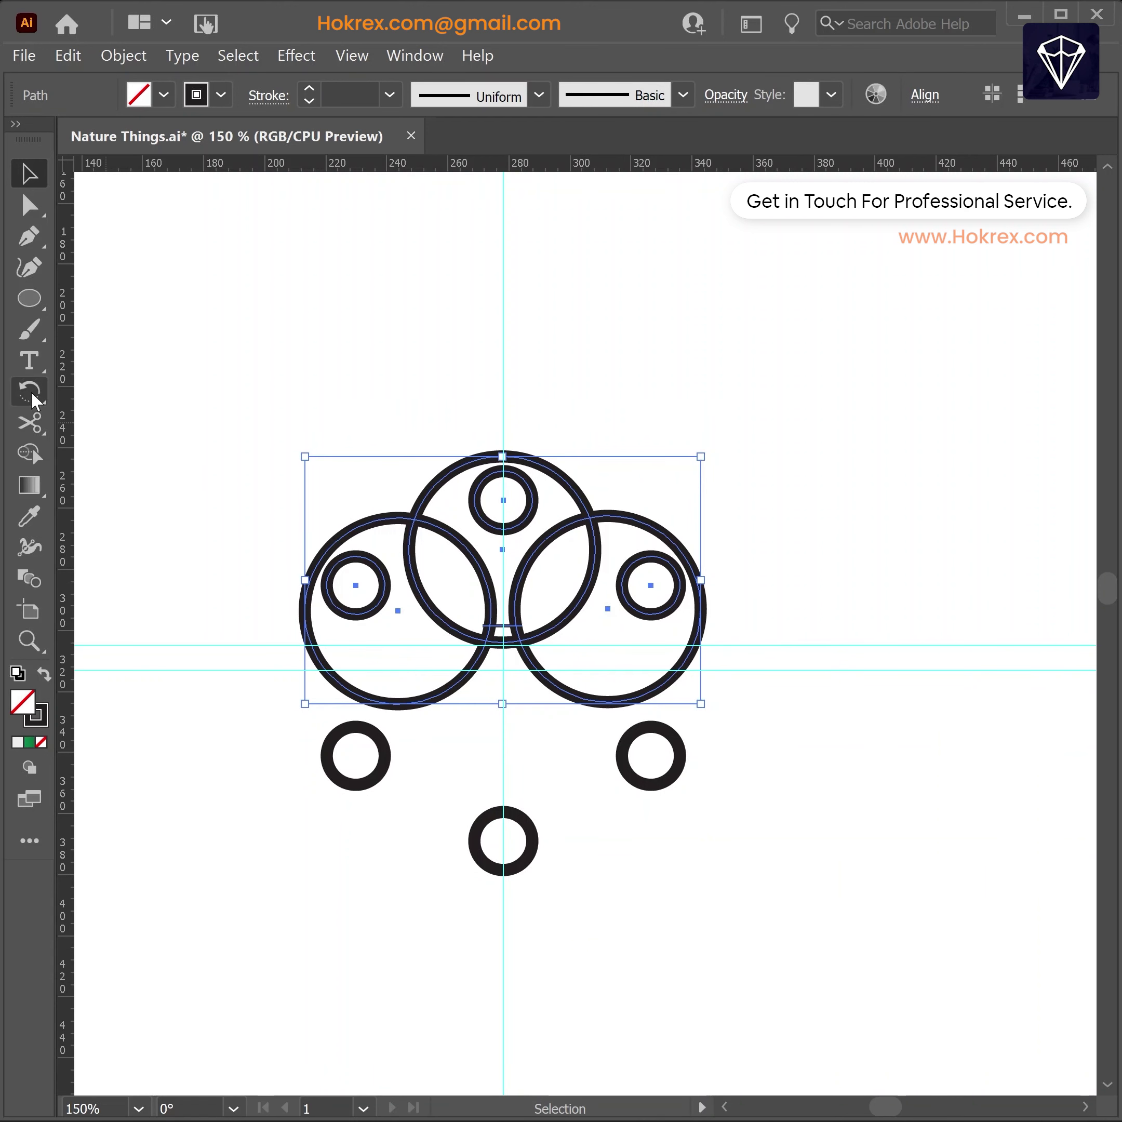
- Shape Builder away the outer circle regions and merge the two leaves into one shape
left_click(30, 454)
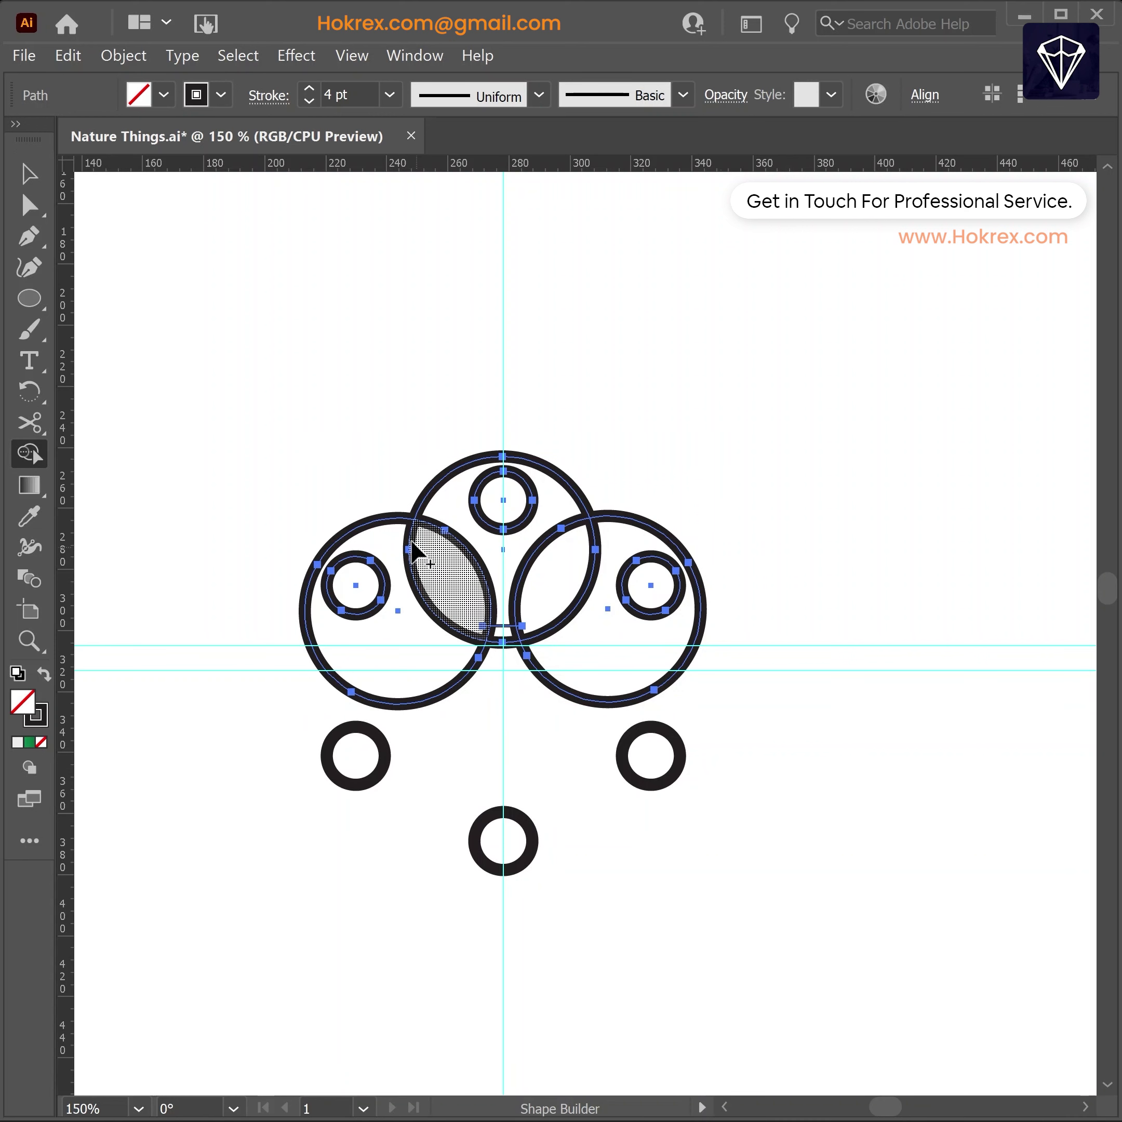
left_click_drag(382, 516, 460, 484)
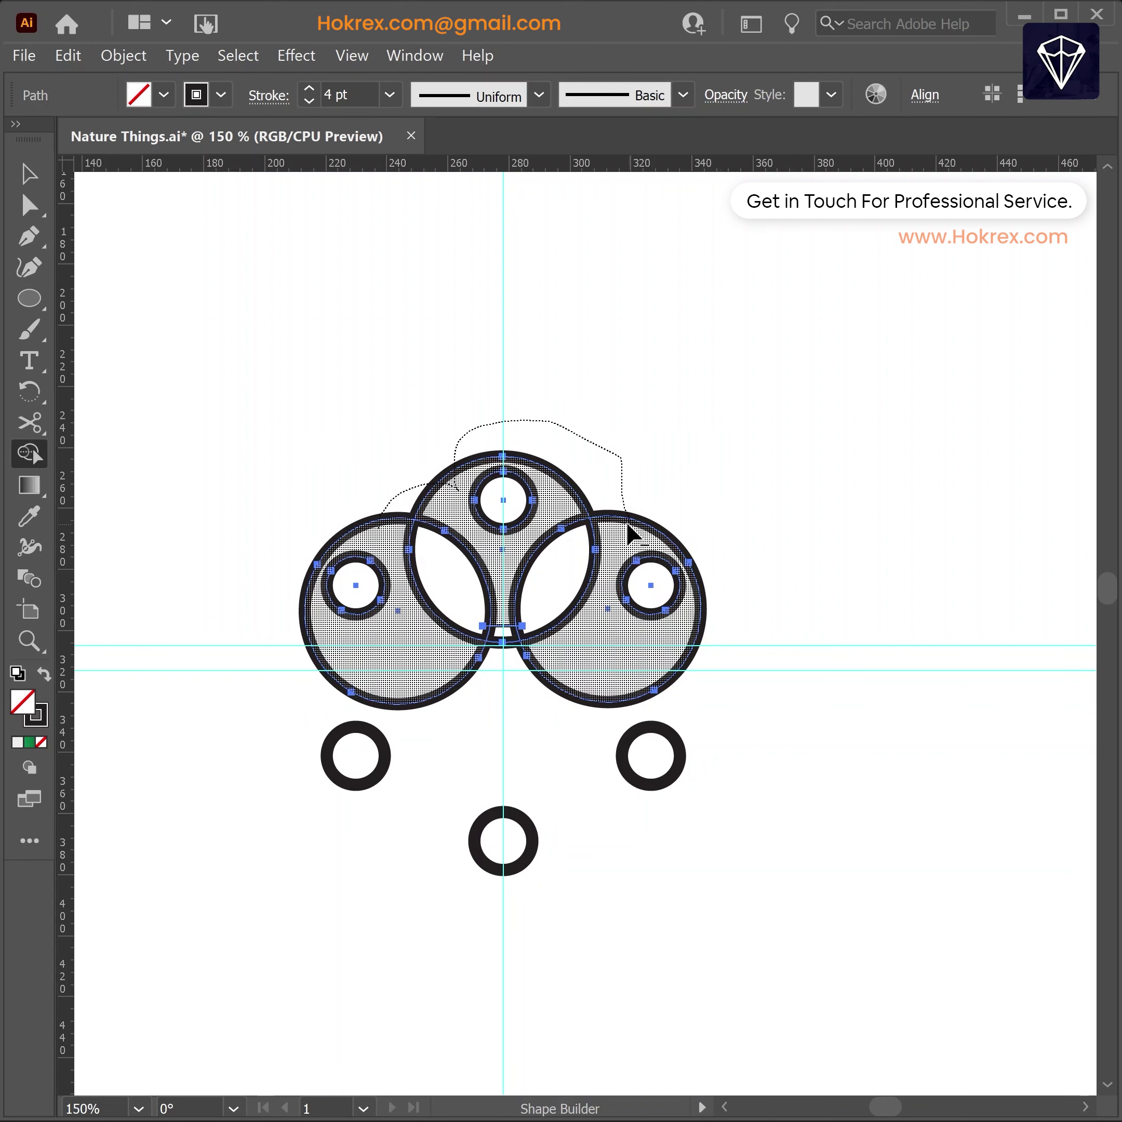
left_click_drag(628, 496, 643, 539)
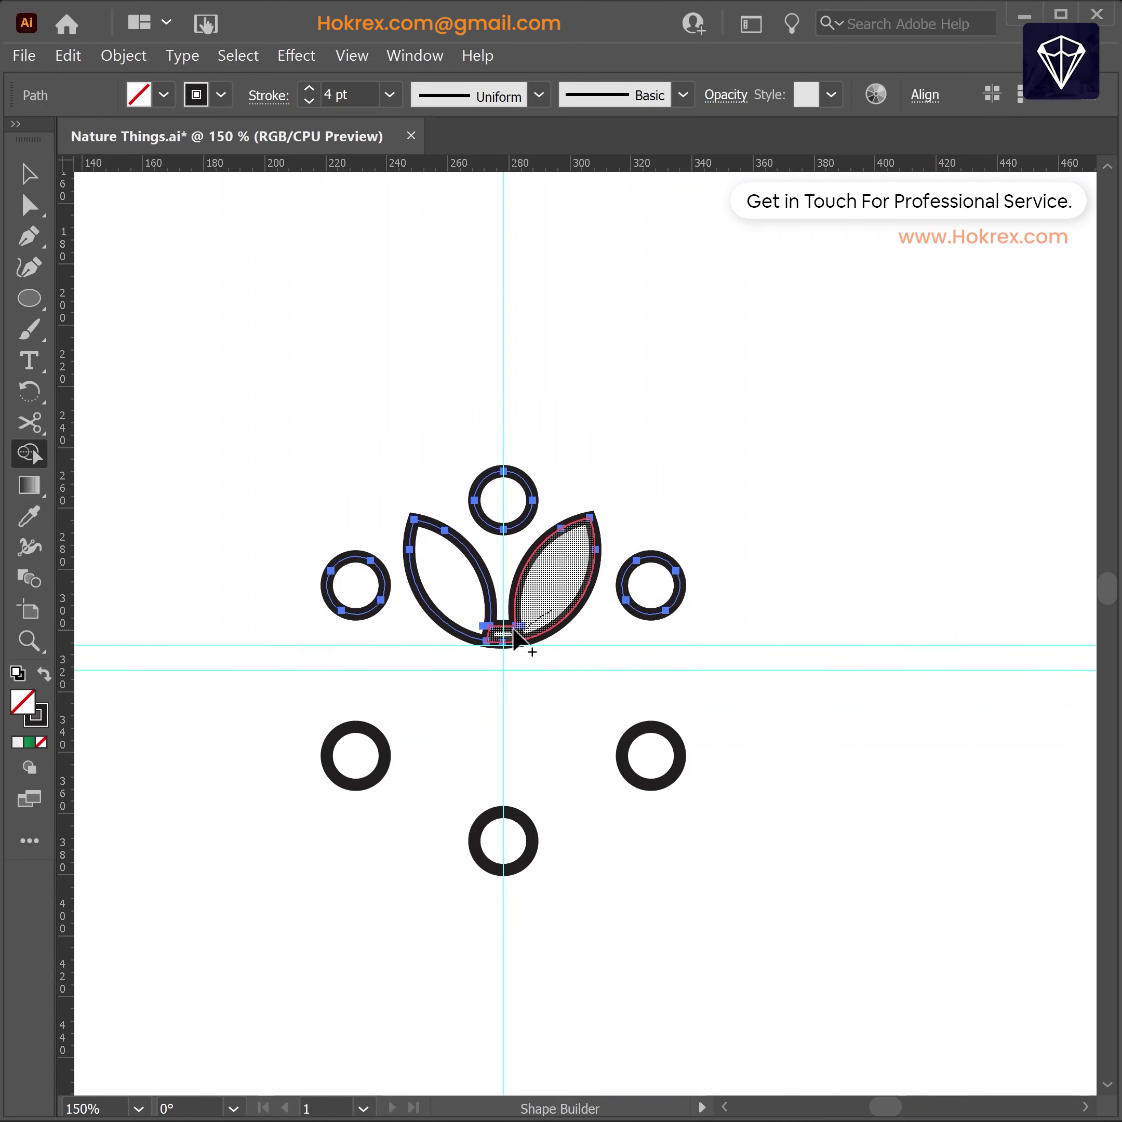
left_click_drag(494, 639, 466, 626)
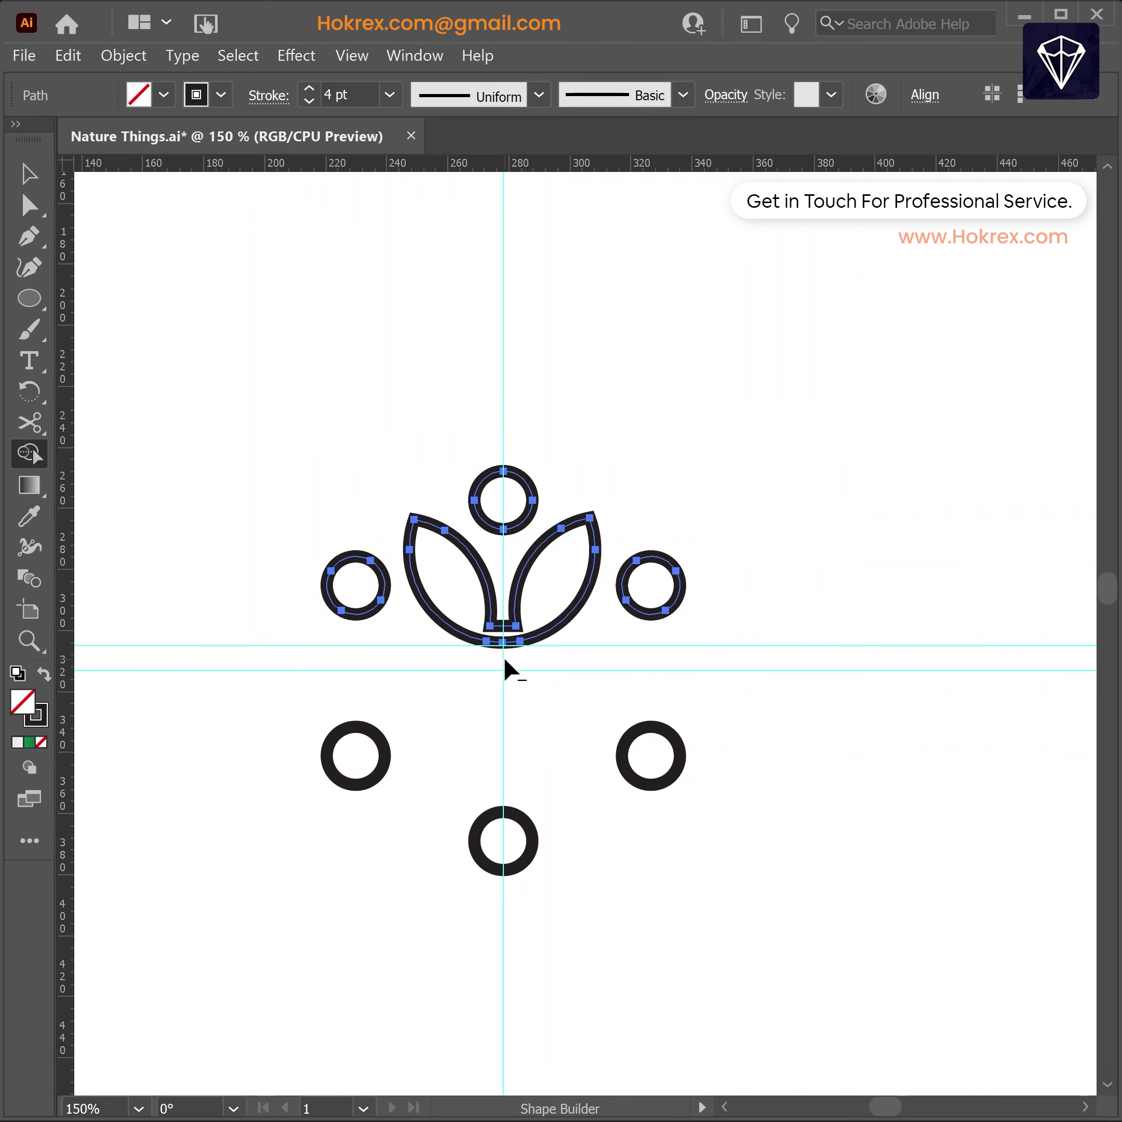
- Rotate-copy the joined leaf pair 120° around the guide intersection, repeated for three pairs
key("p")
left_click(504, 630)
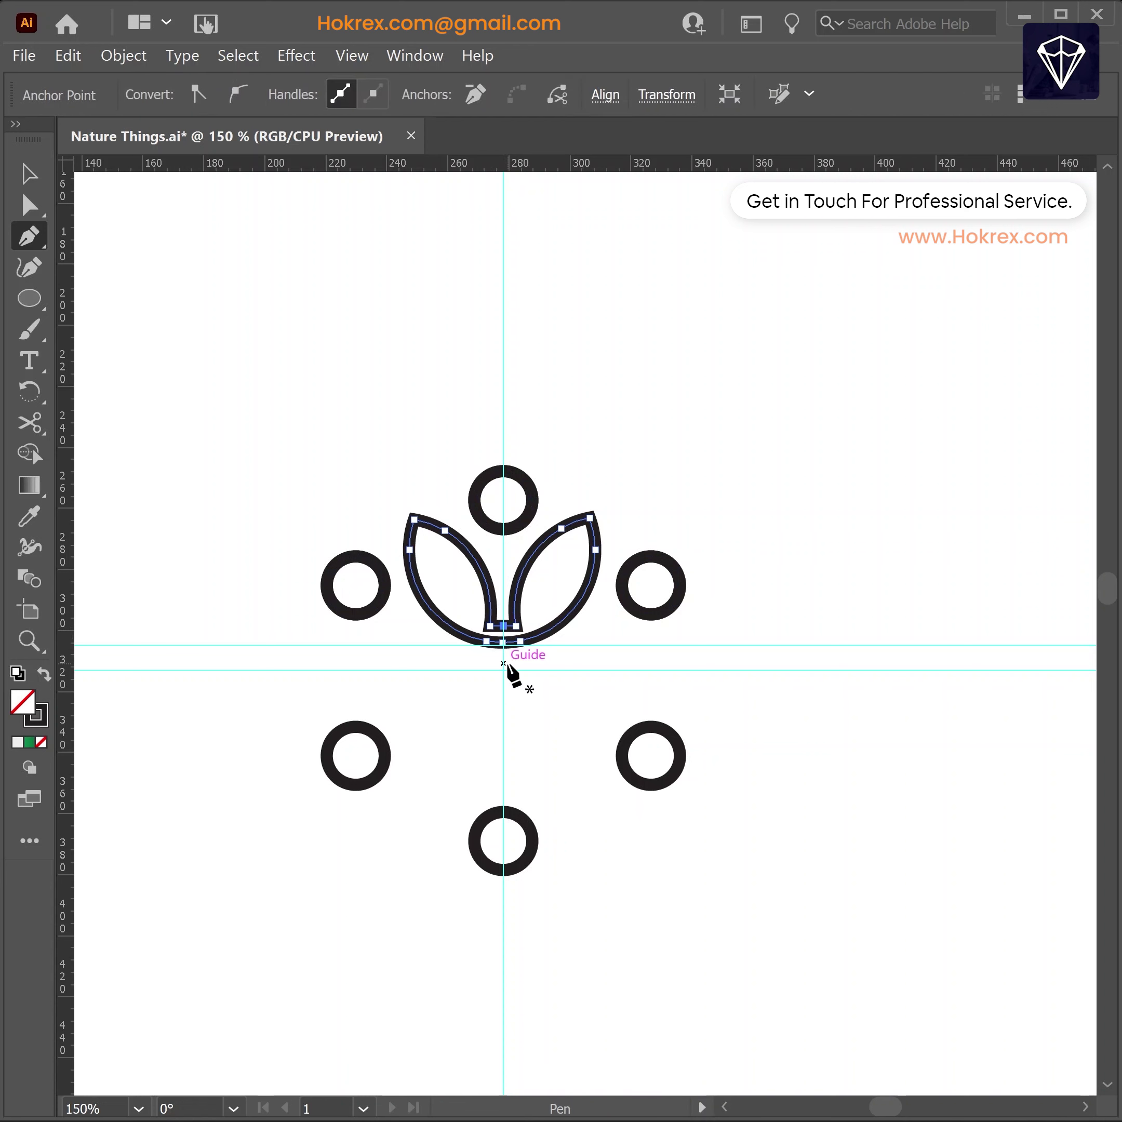
key("v")
left_click(587, 739)
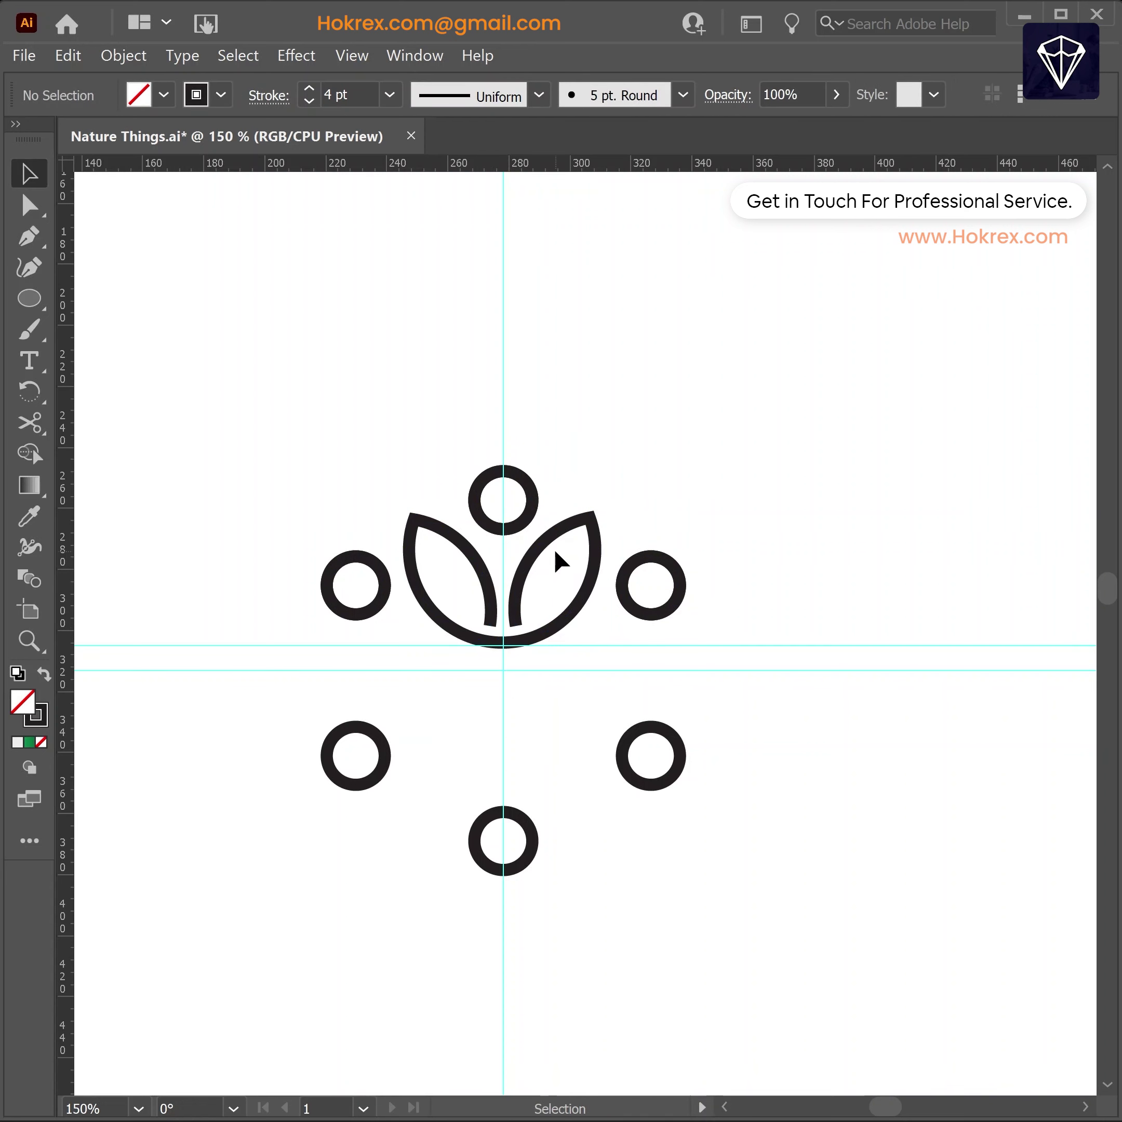
left_click(466, 619)
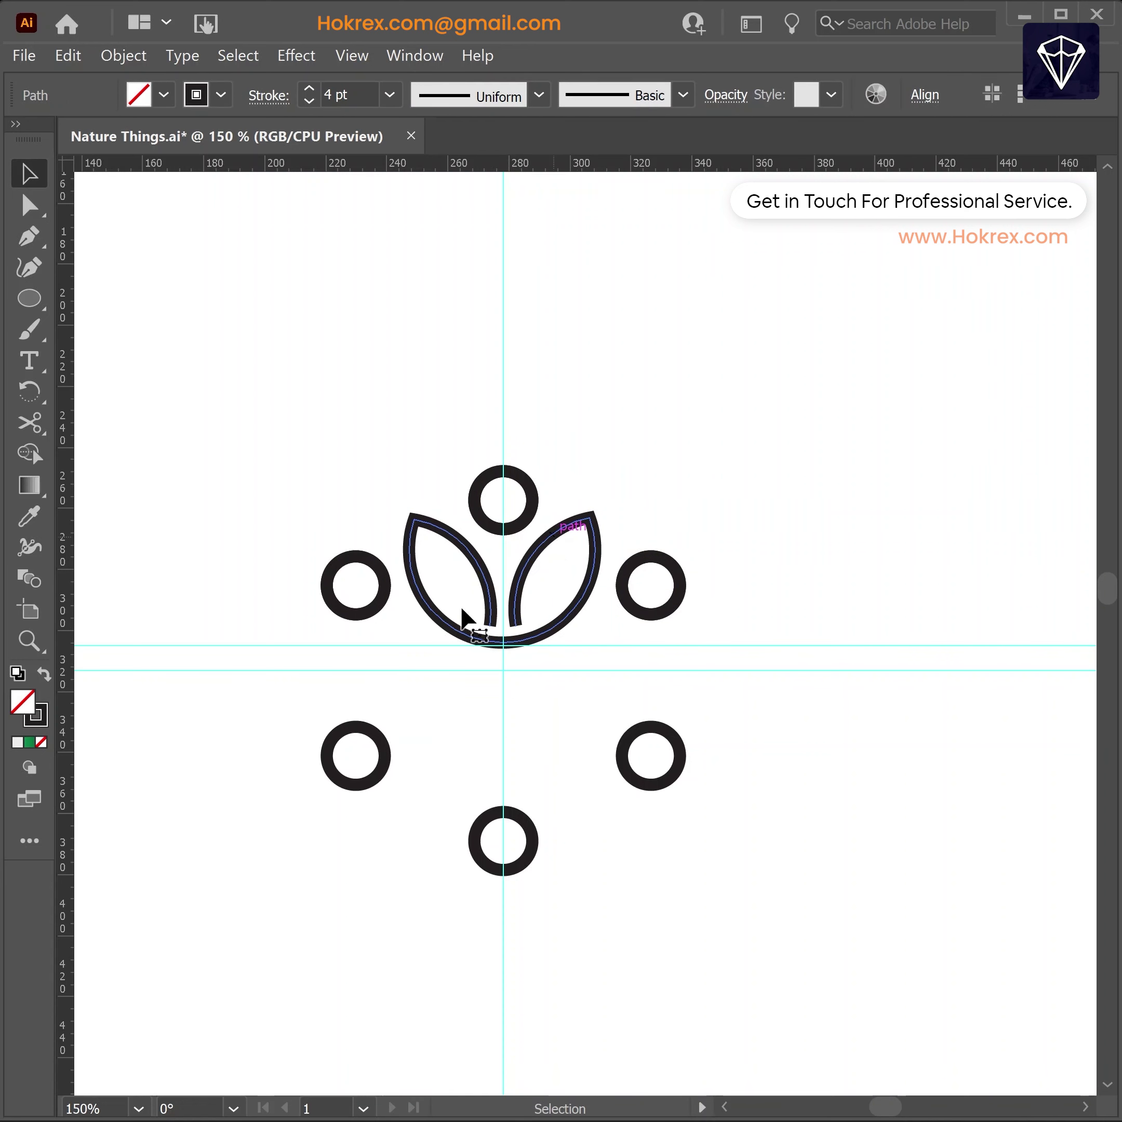
left_click(27, 392)
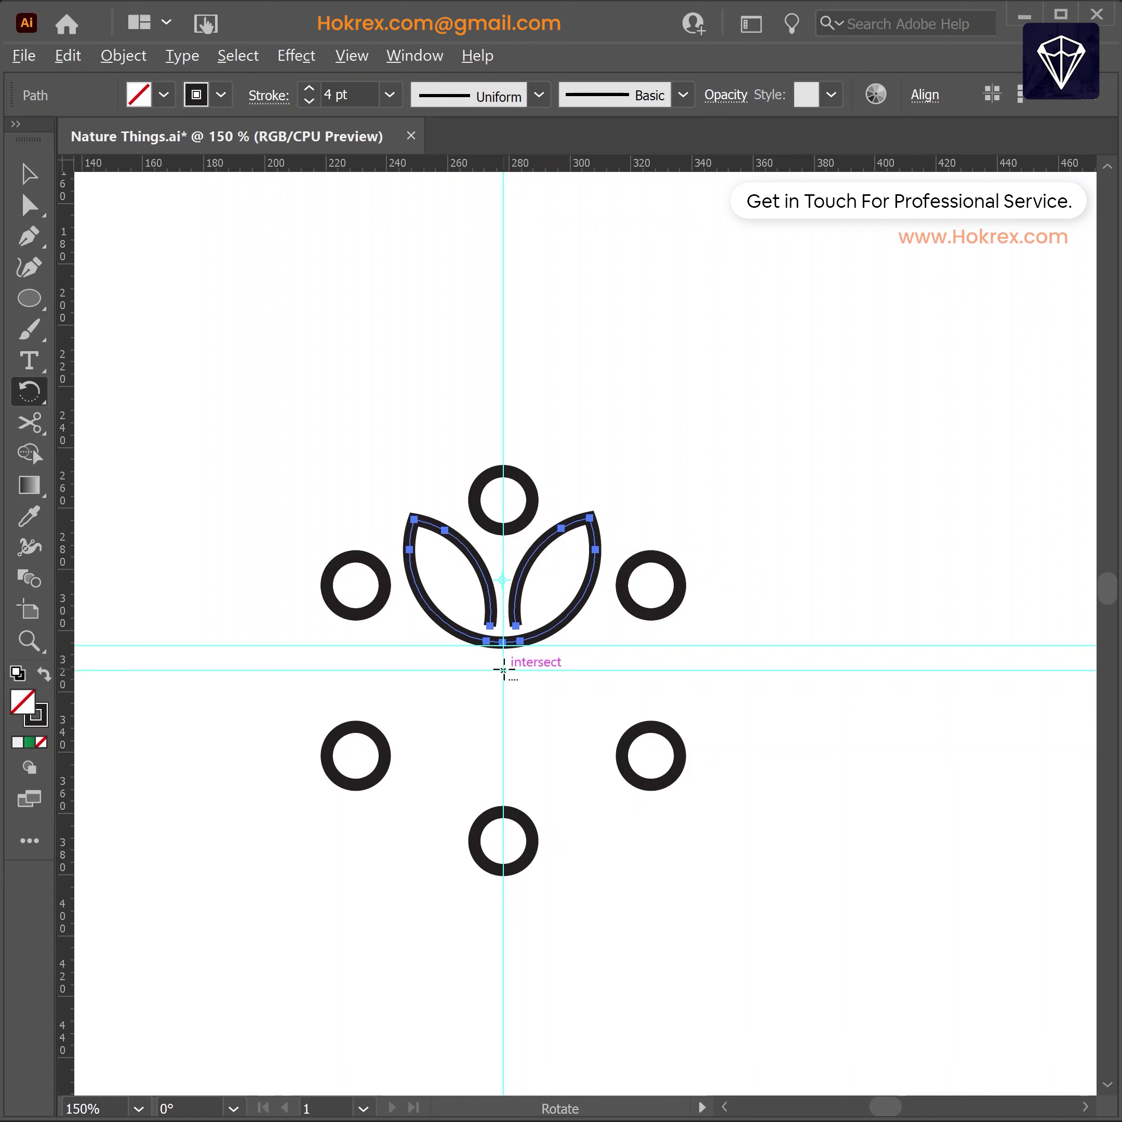
left_click(503, 671, "alt")
type("120")
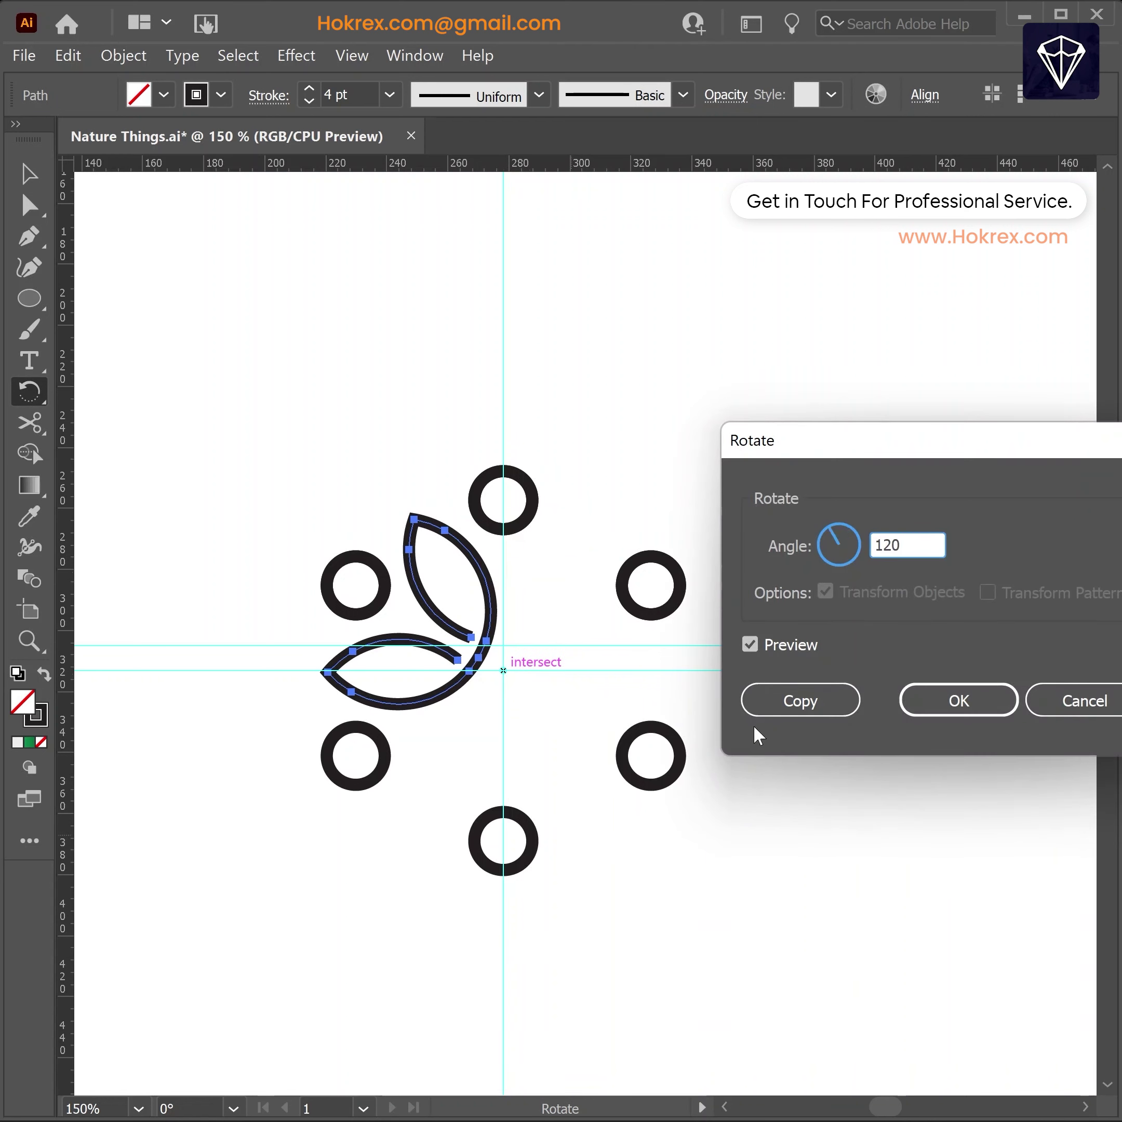
left_click(777, 708)
key("ctrl+d")
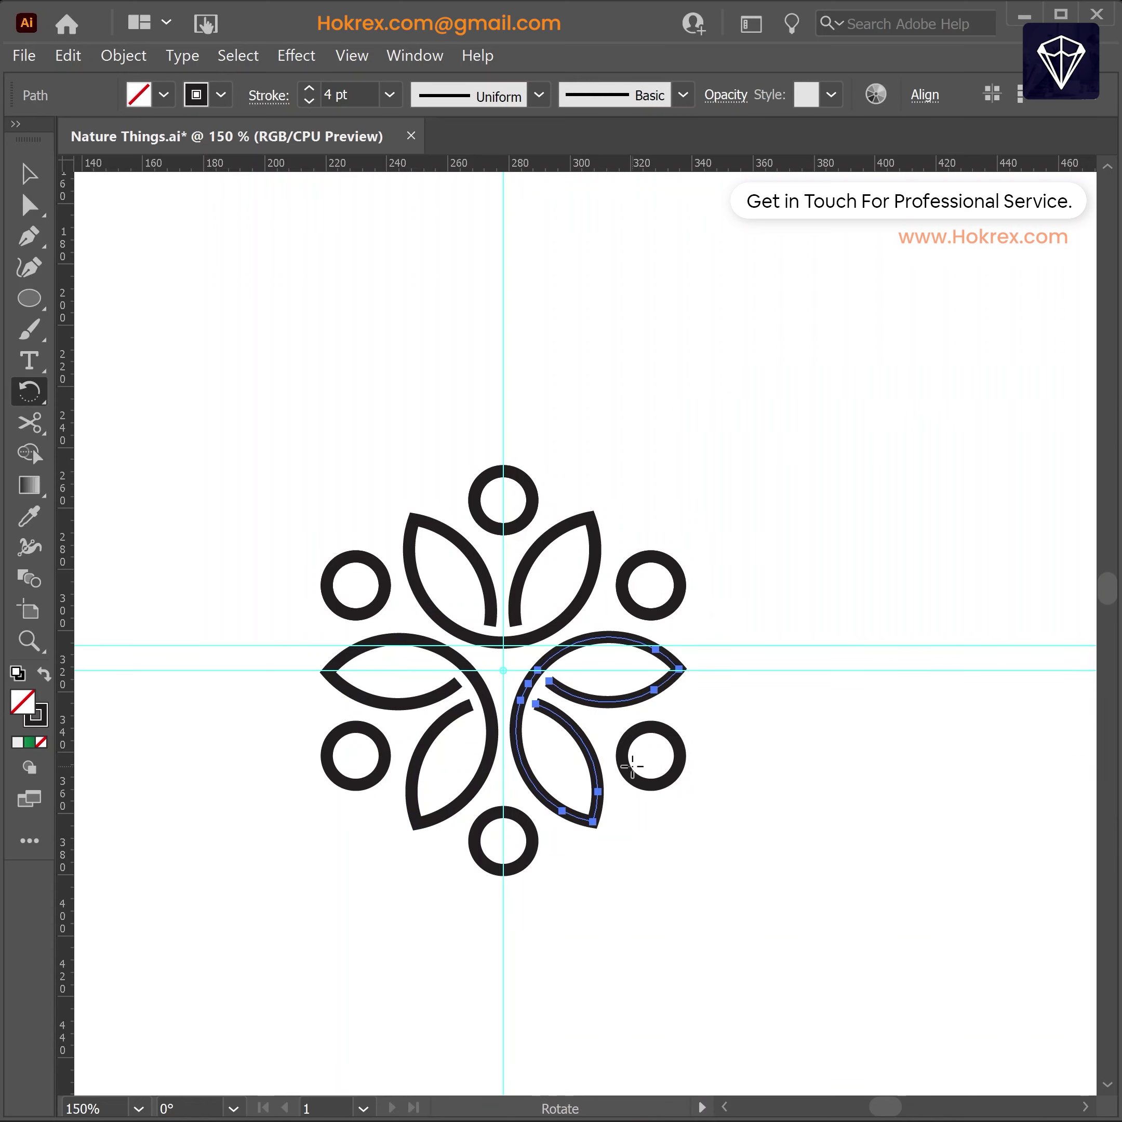
- Hide the guides
key("v")
left_click(652, 361)
right_click(654, 354)
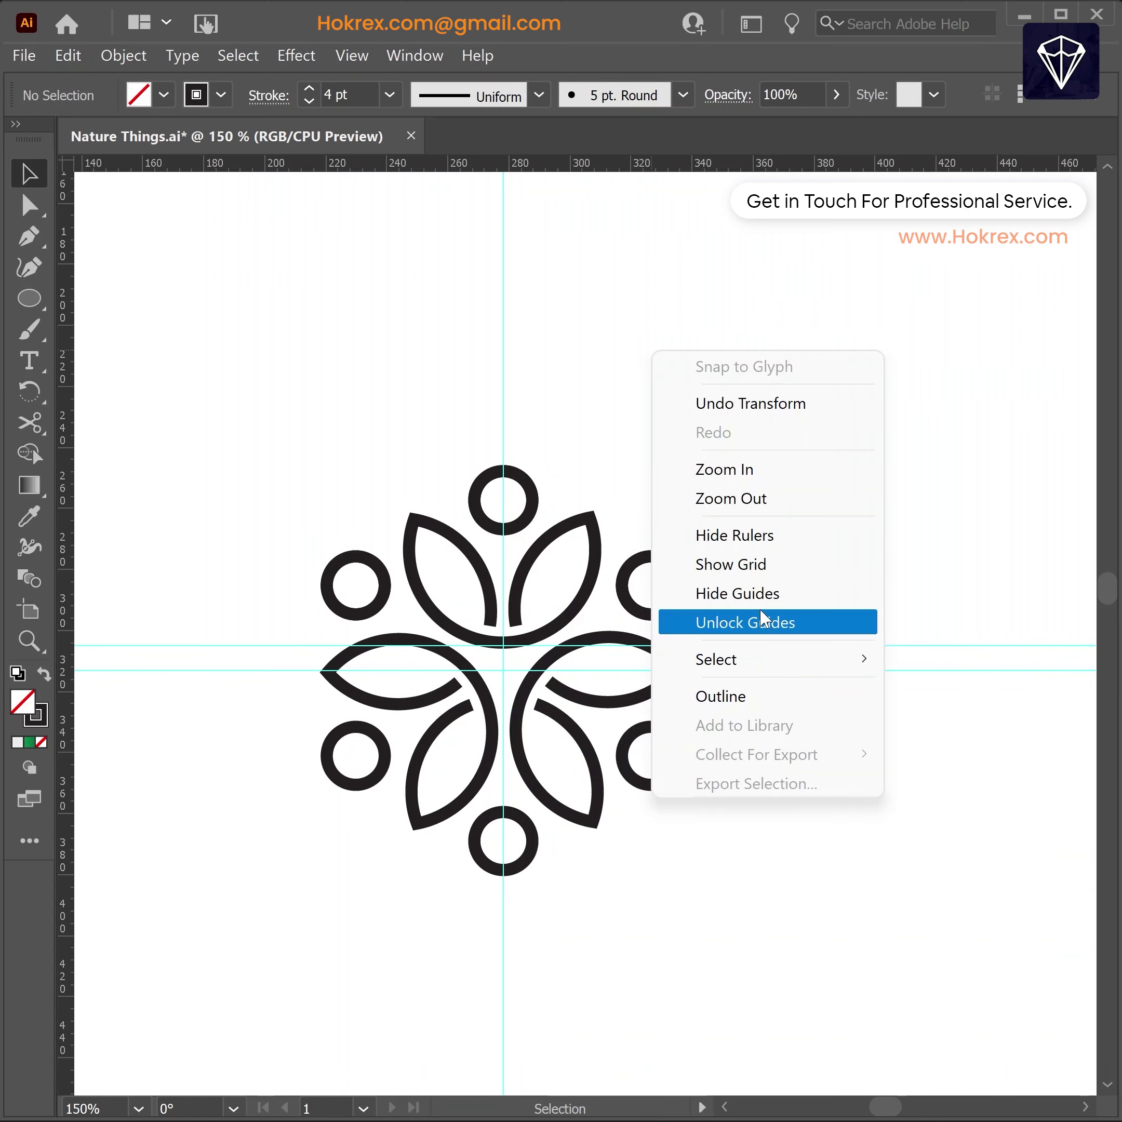
left_click(760, 593)
- Zoom out to 100% and select the whole flower
scroll(679, 394, "right", 3)
key("z")
left_click(647, 656, "alt")
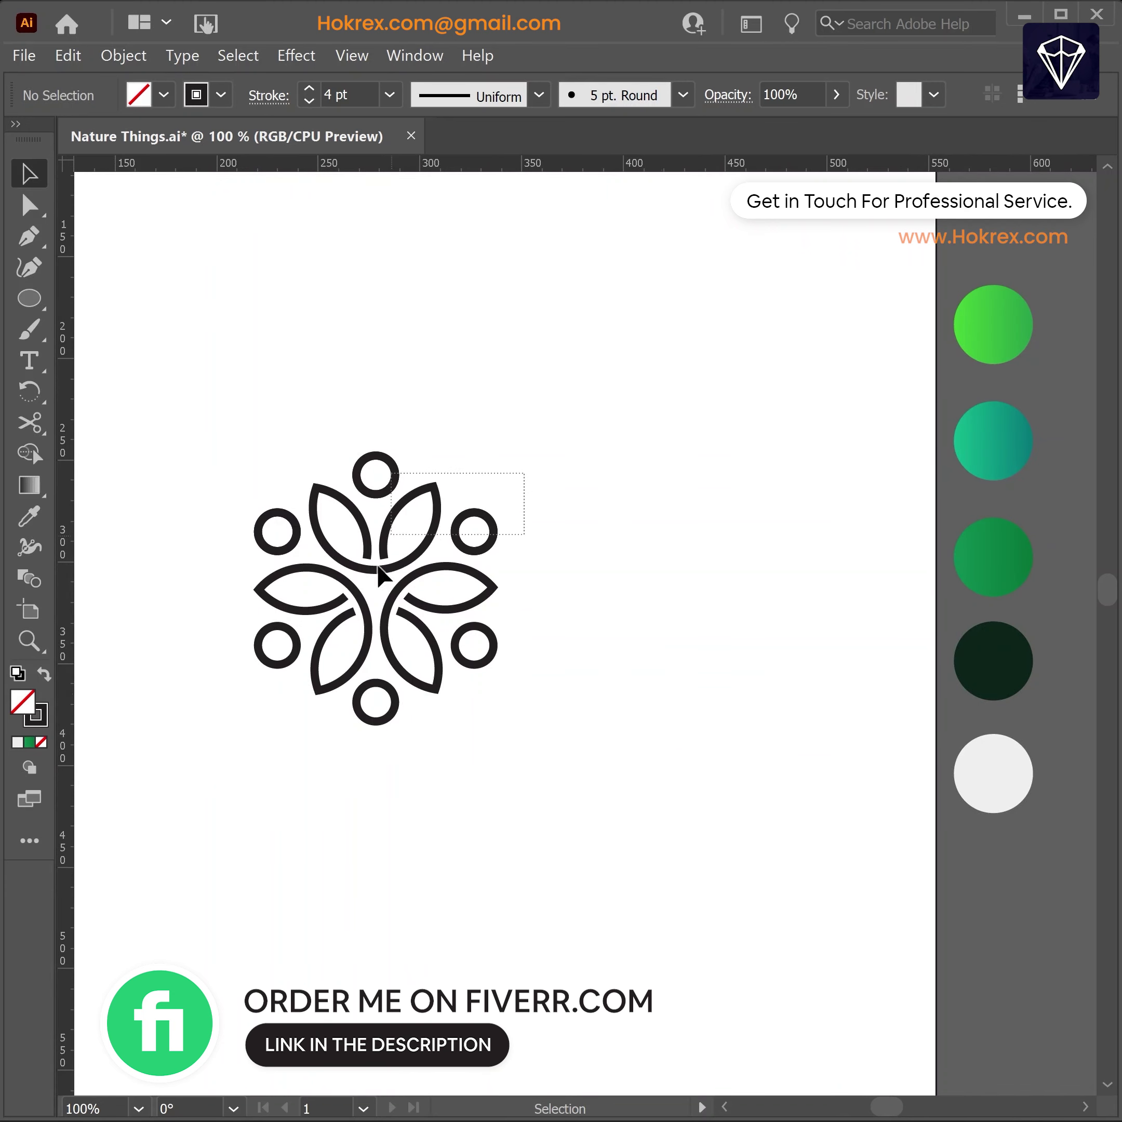
left_click_drag(378, 567, 260, 786)
left_click(123, 55)
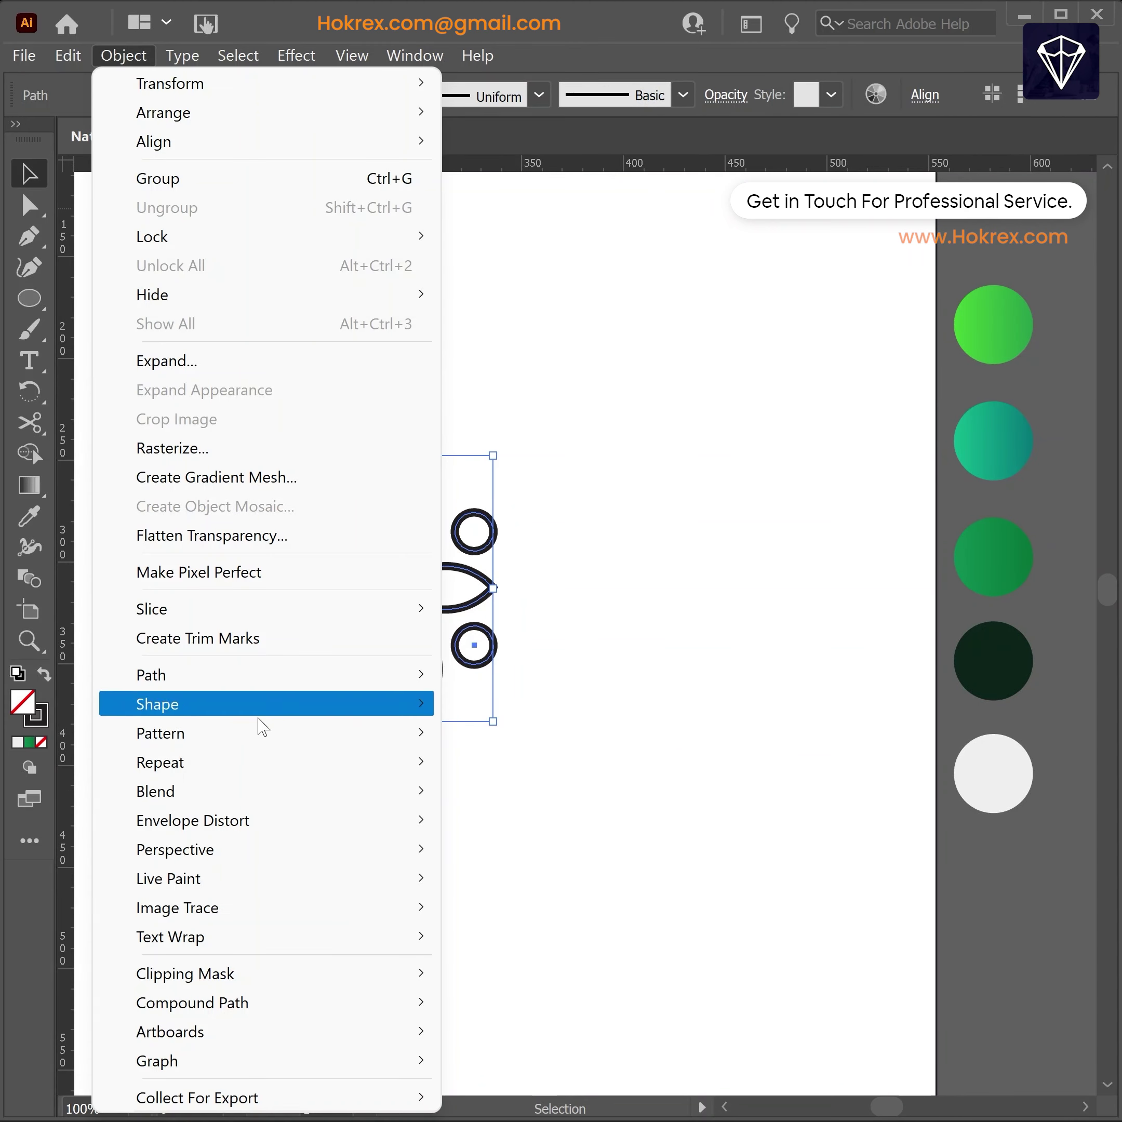
- Outline the flower's strokes and give the top section the light green gradient
left_click(565, 744)
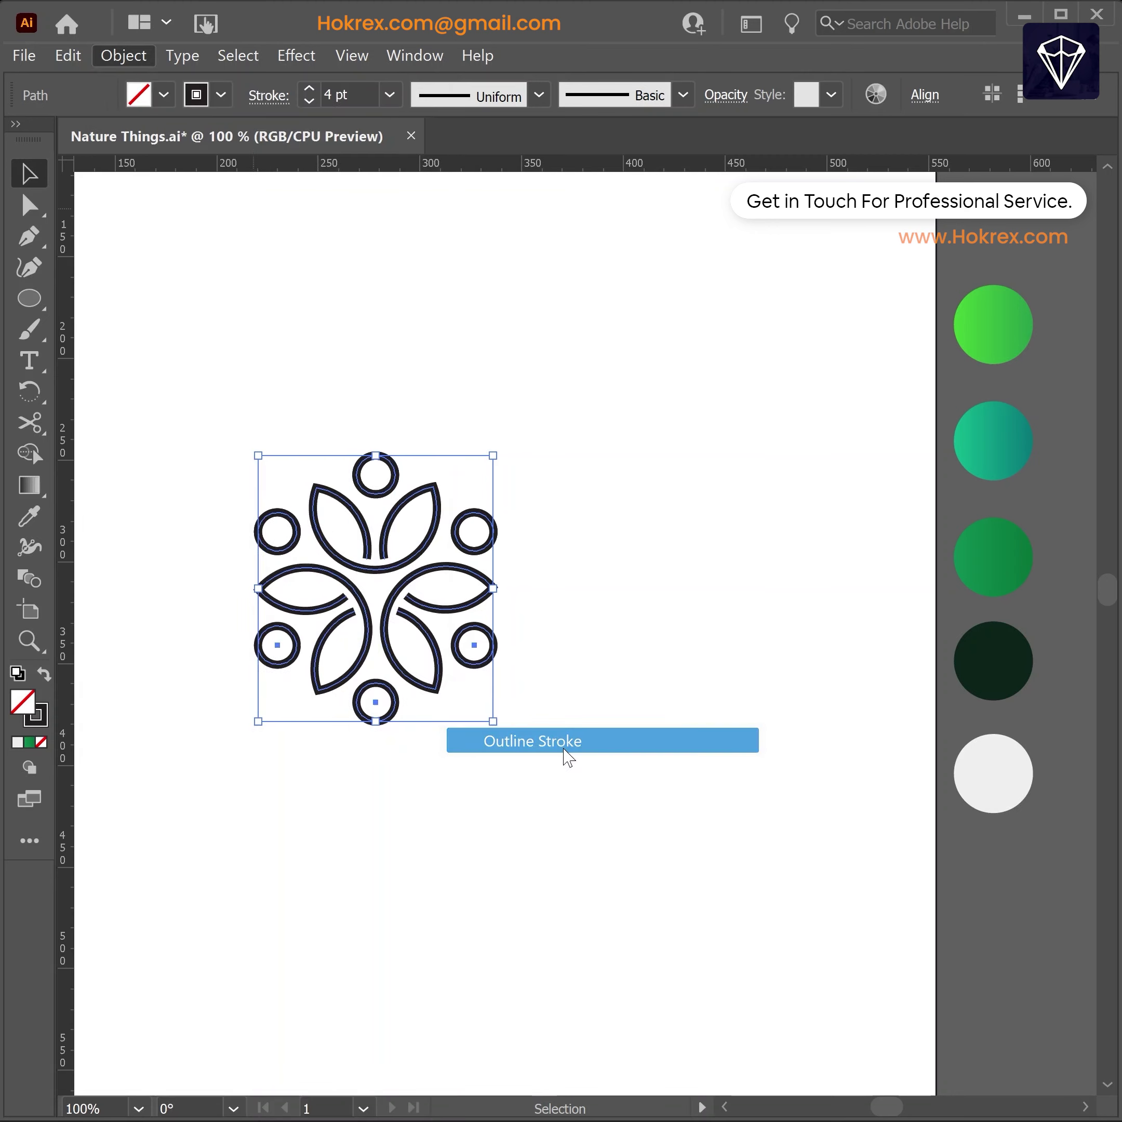
left_click_drag(541, 371, 330, 538)
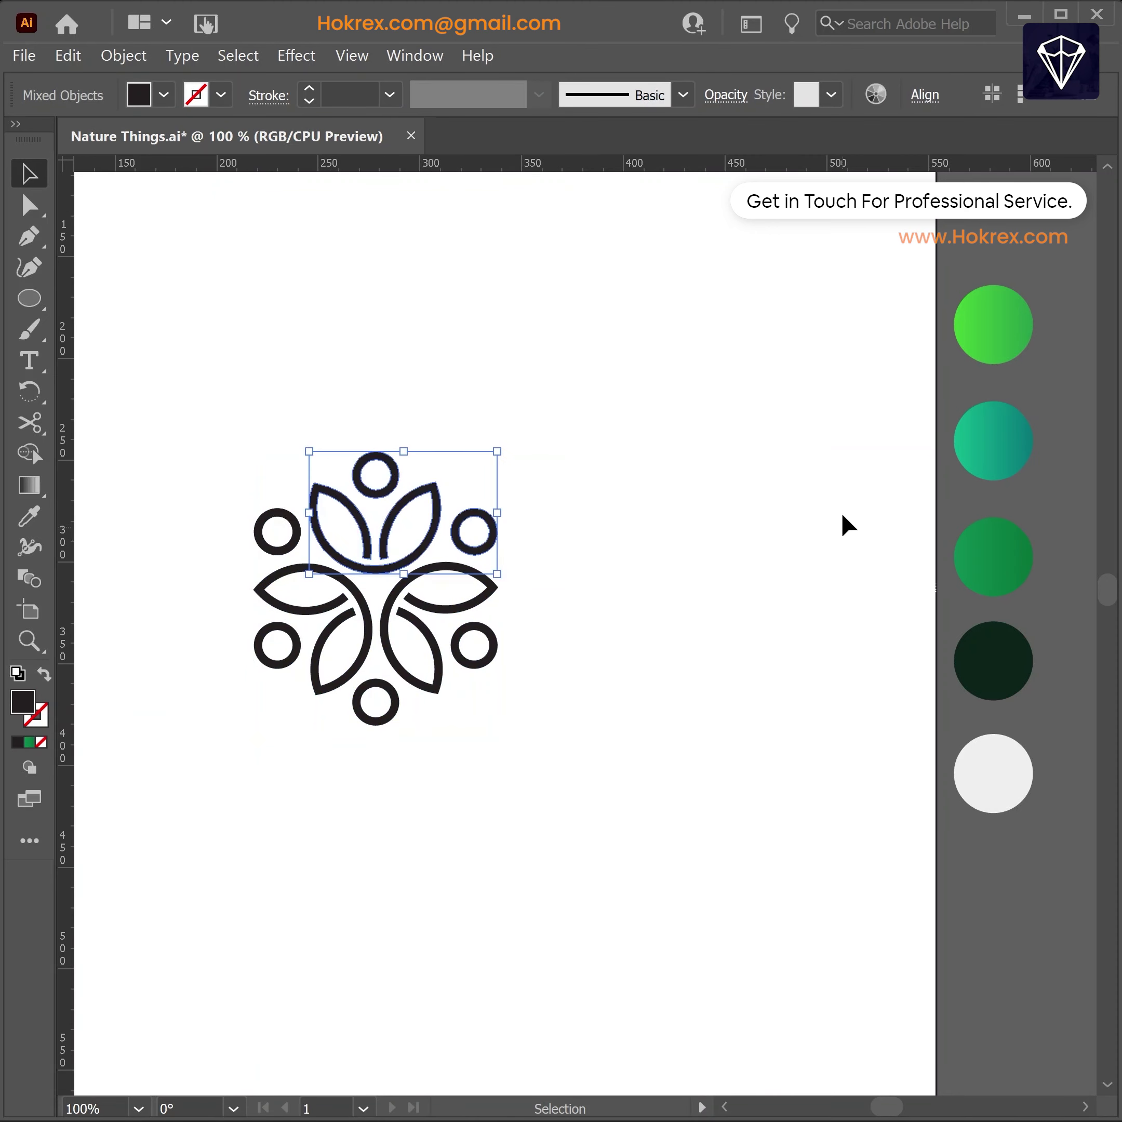
key("i")
left_click(1005, 319)
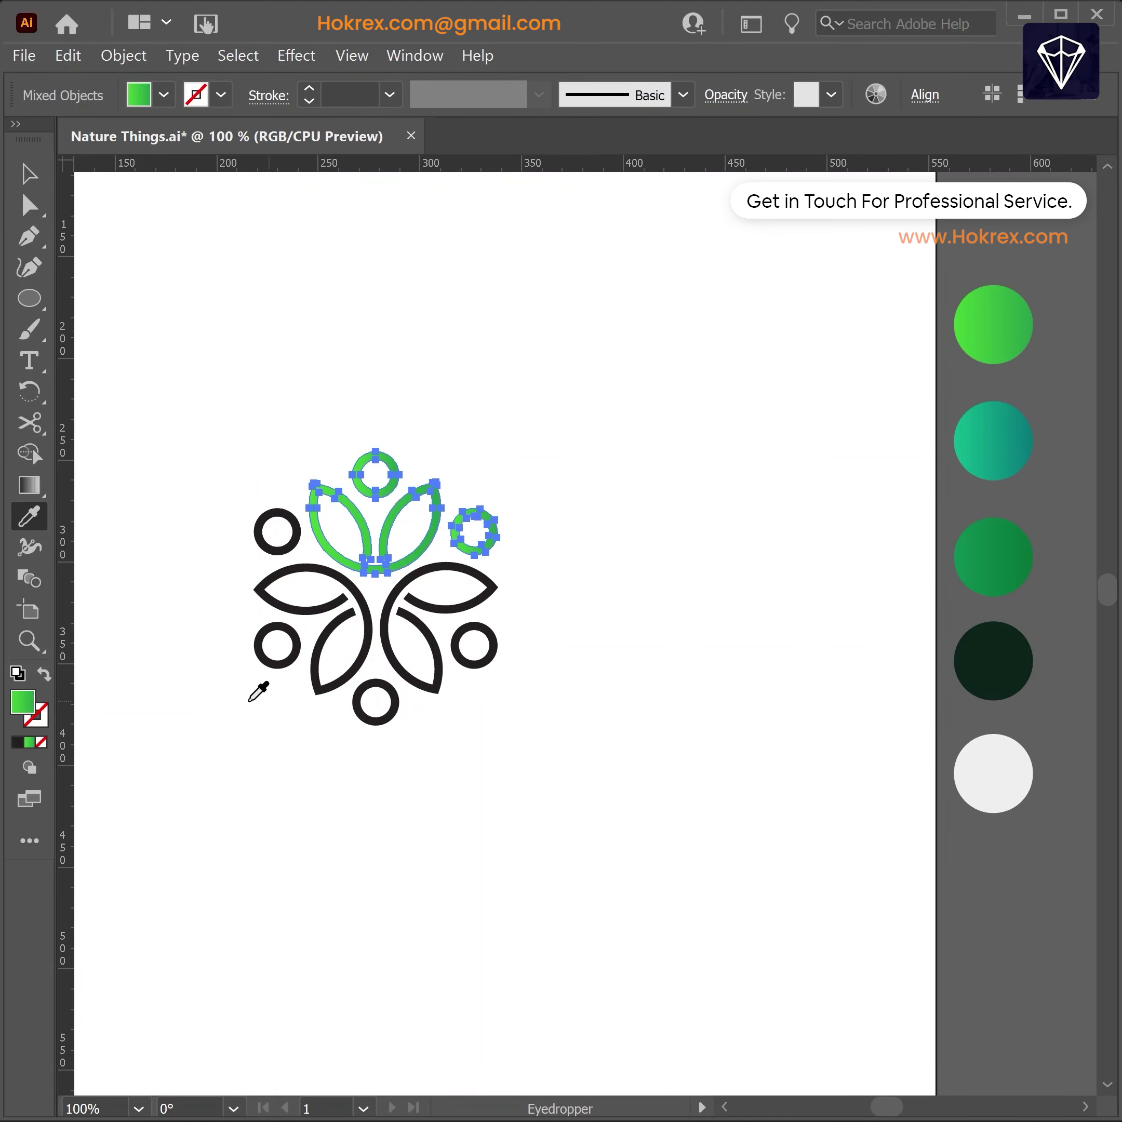
key("v")
- Give the left section the teal gradient and the right section the green gradient
left_click_drag(289, 671, 310, 699)
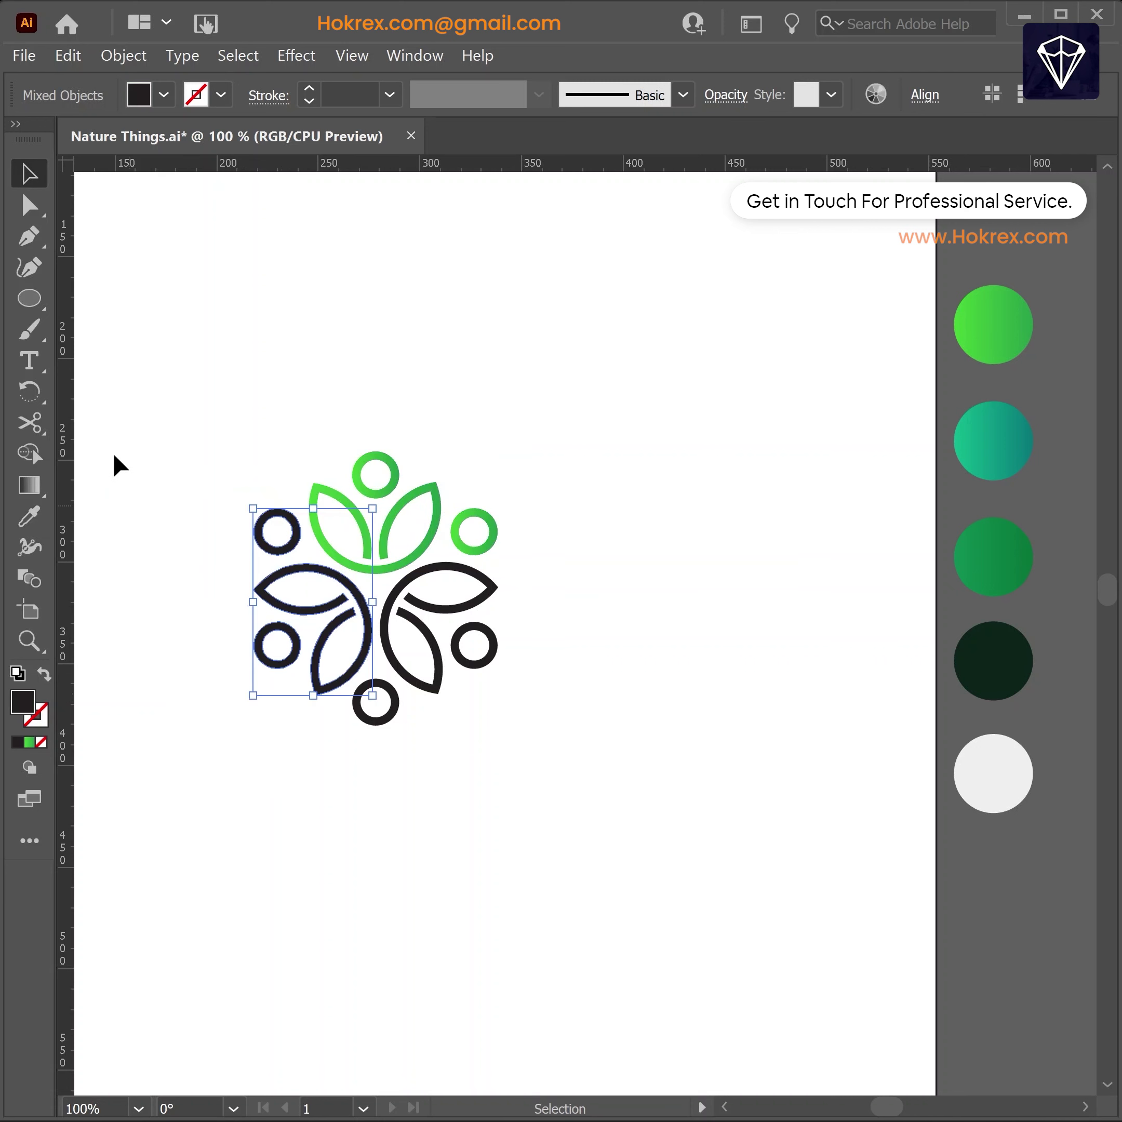
key("i")
left_click(1003, 452)
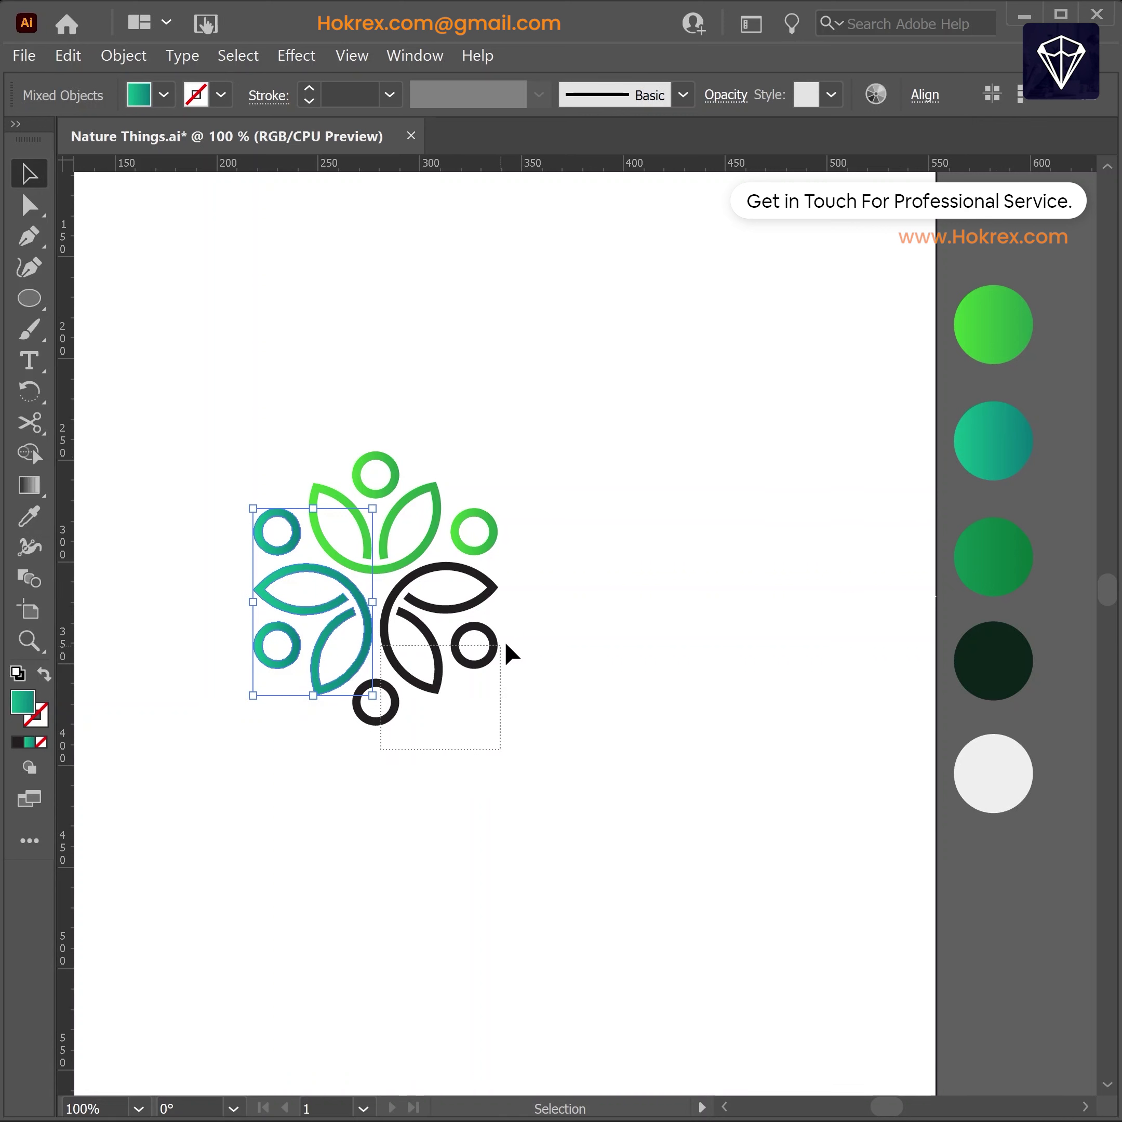
left_click_drag(511, 655, 508, 651)
left_click(29, 526)
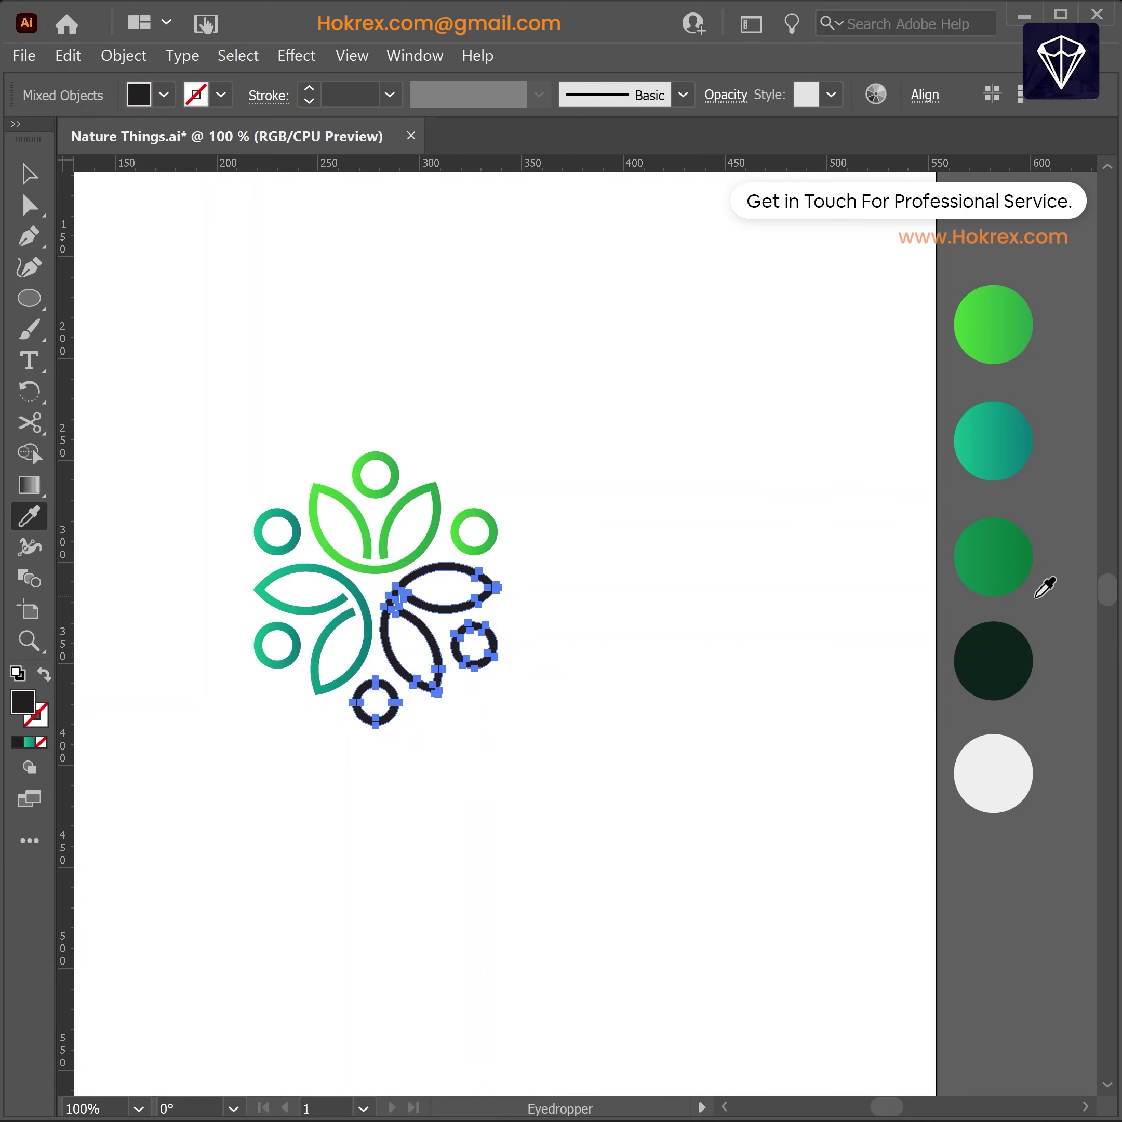
left_click(1010, 556)
key("v")
left_click(646, 769)
left_click_drag(609, 753, 732, 731)
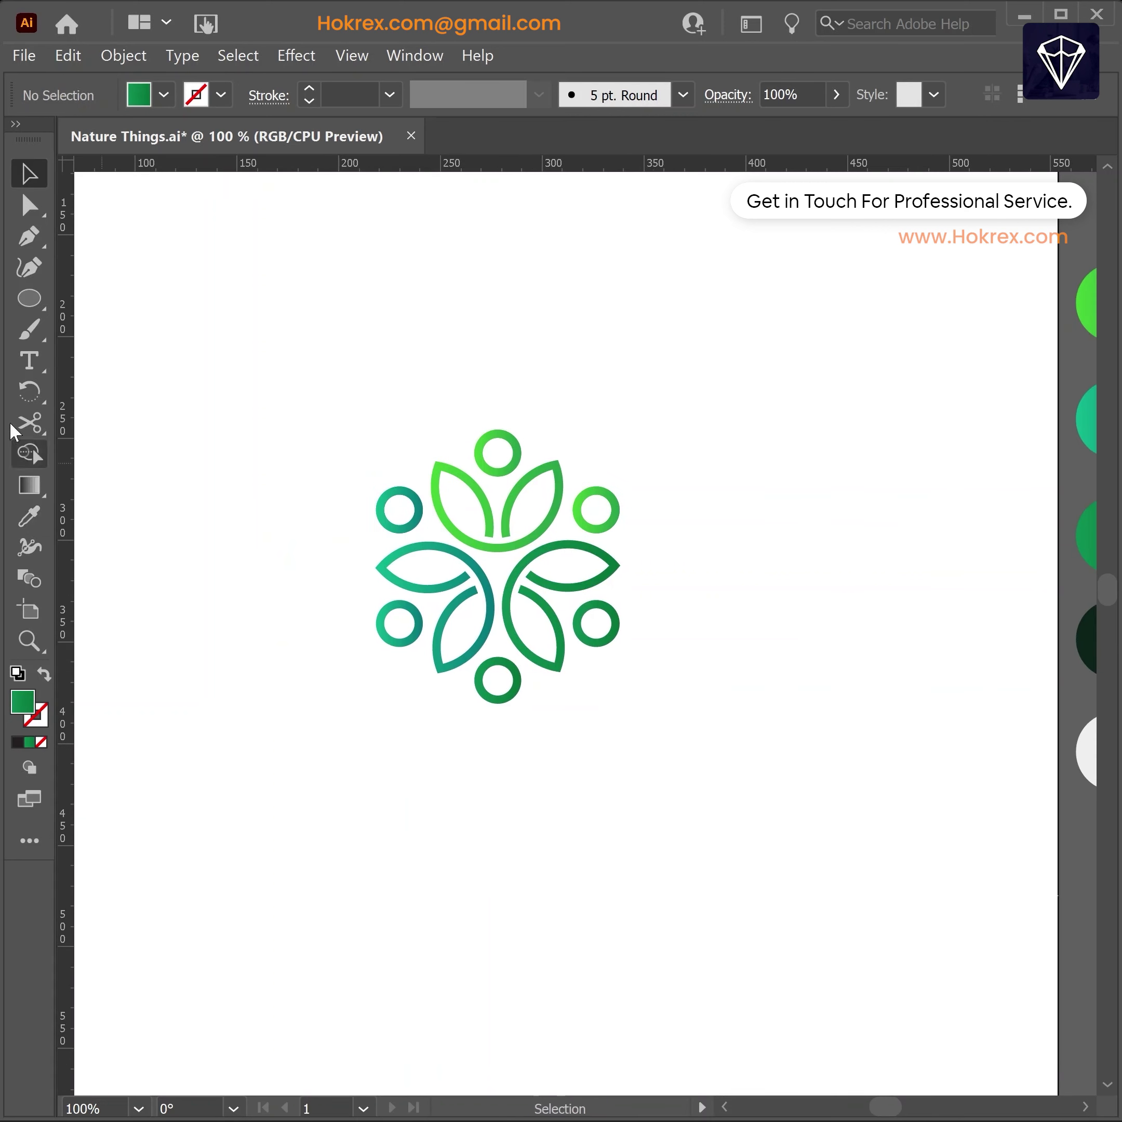
- Type 'NATURE THINGS' below the flower and centre it under the logo
left_click(23, 361)
left_click(394, 802)
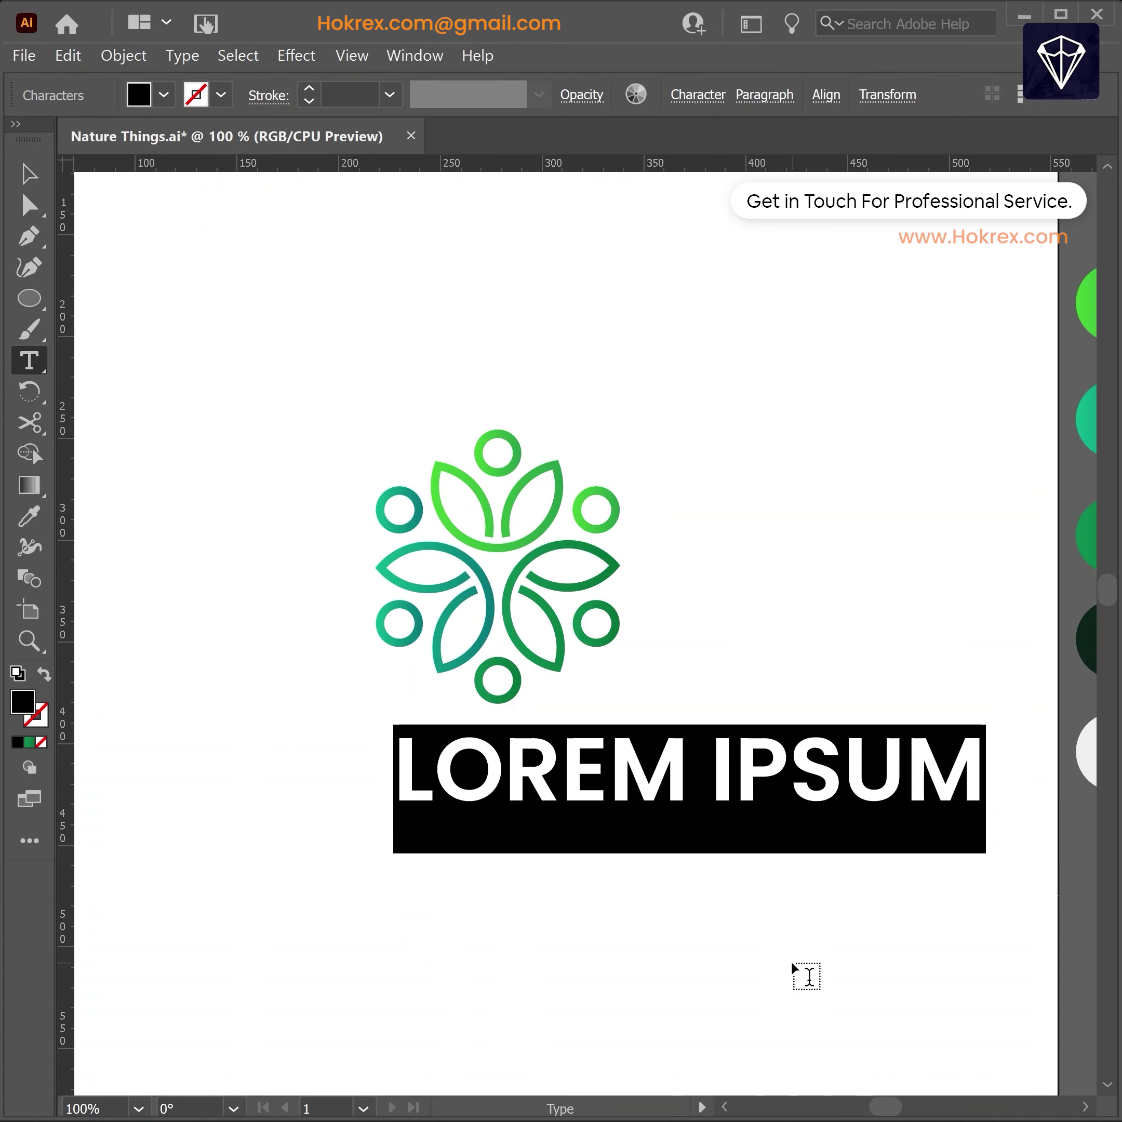
type("NATURE")
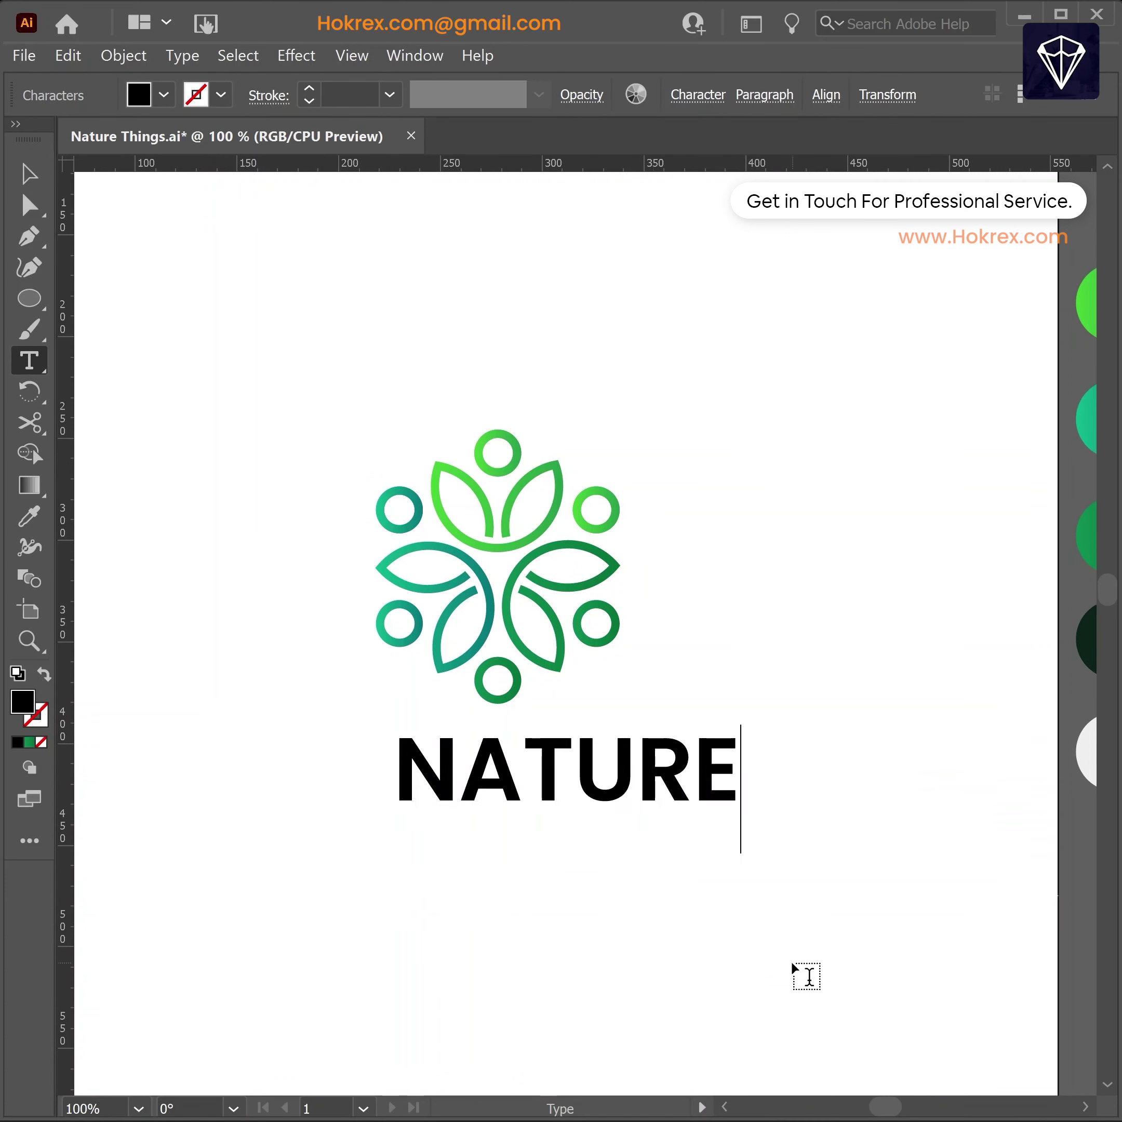
type(" THING")
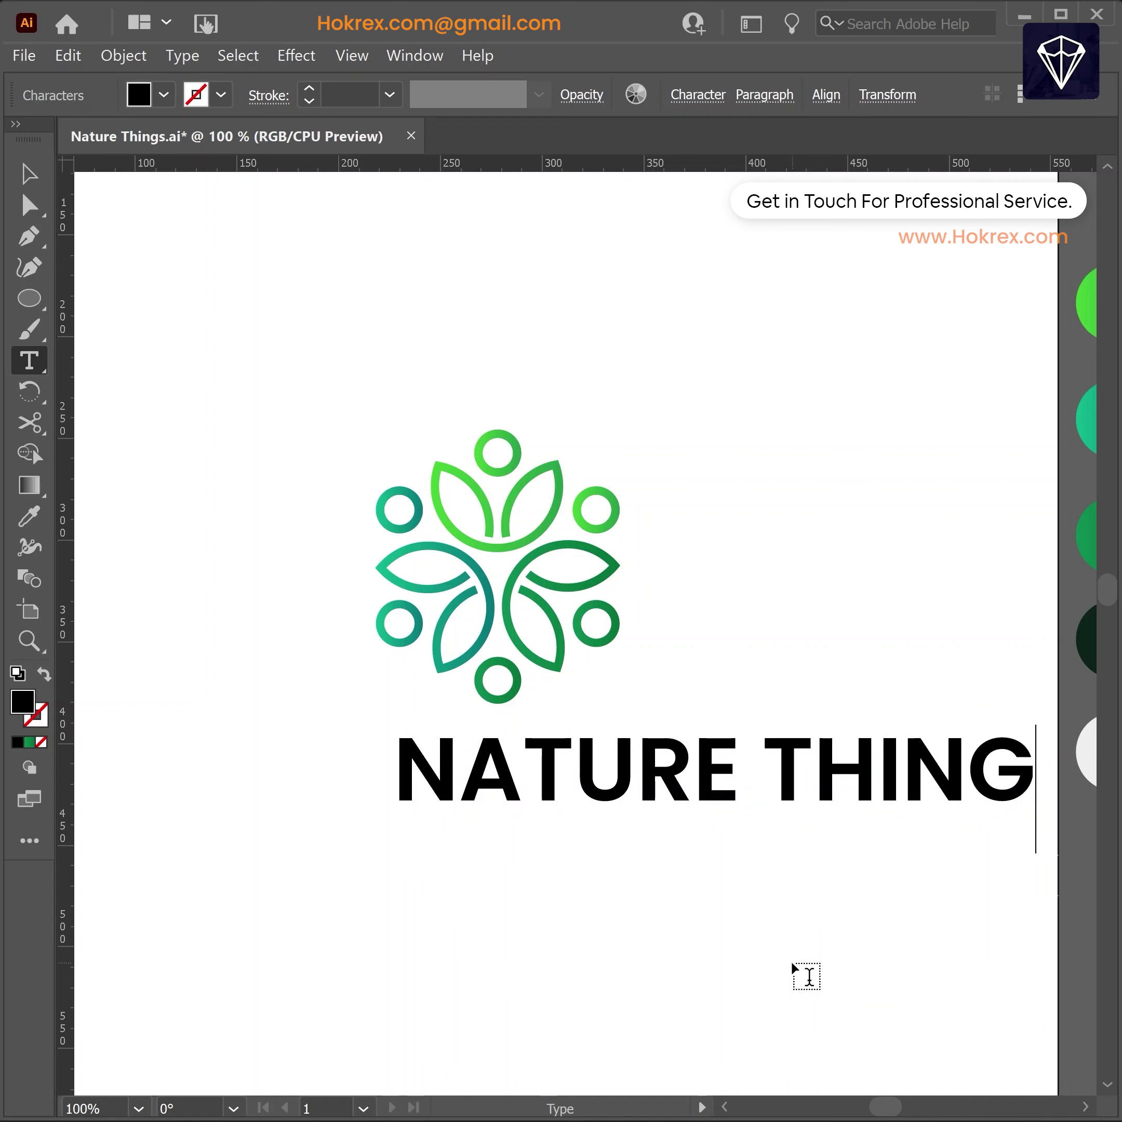
type("S")
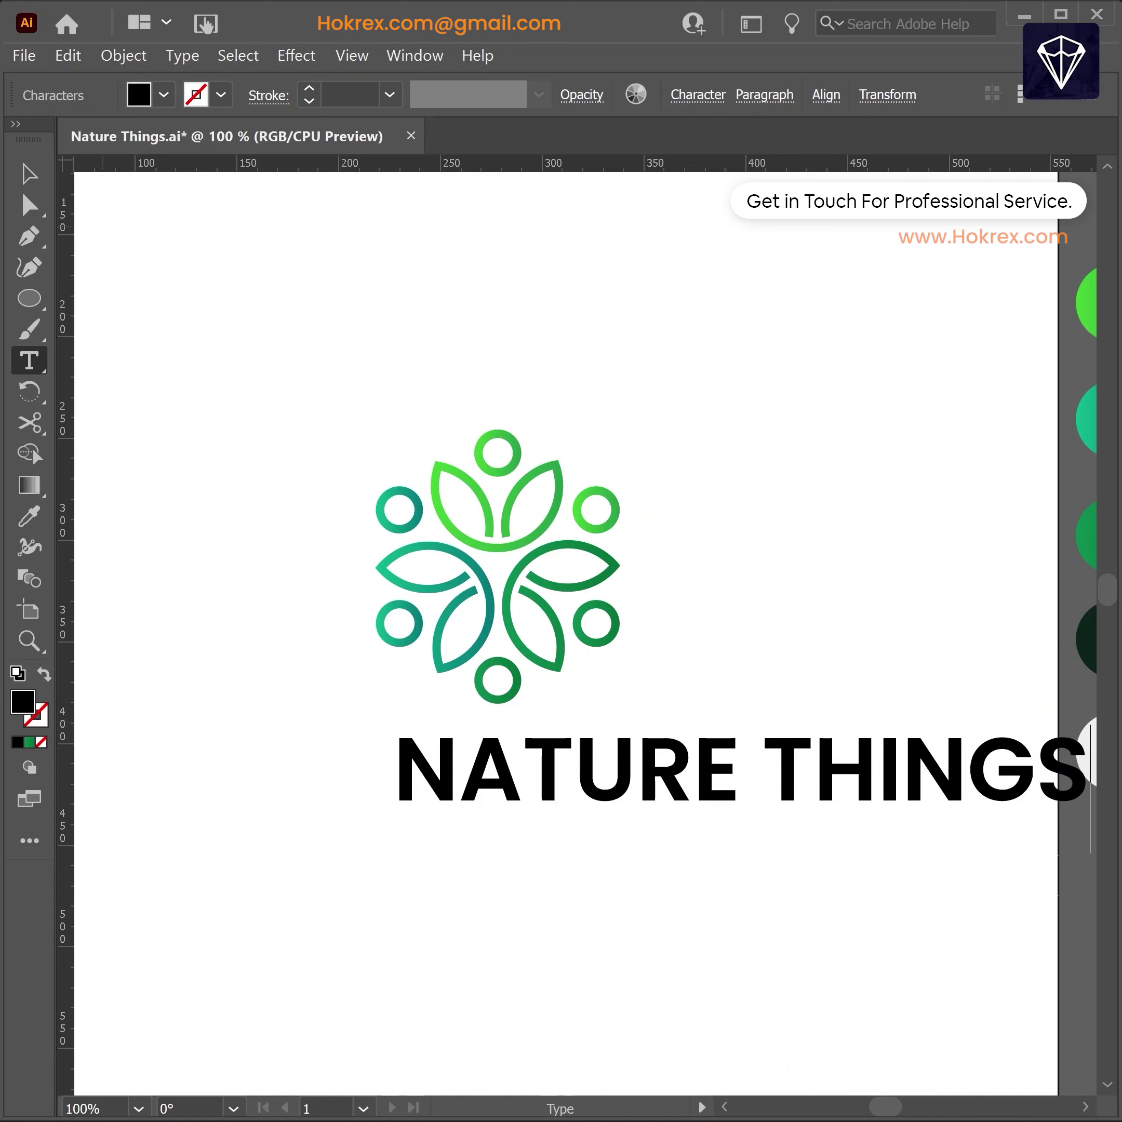
key("Escape")
left_click_drag(741, 785, 517, 805)
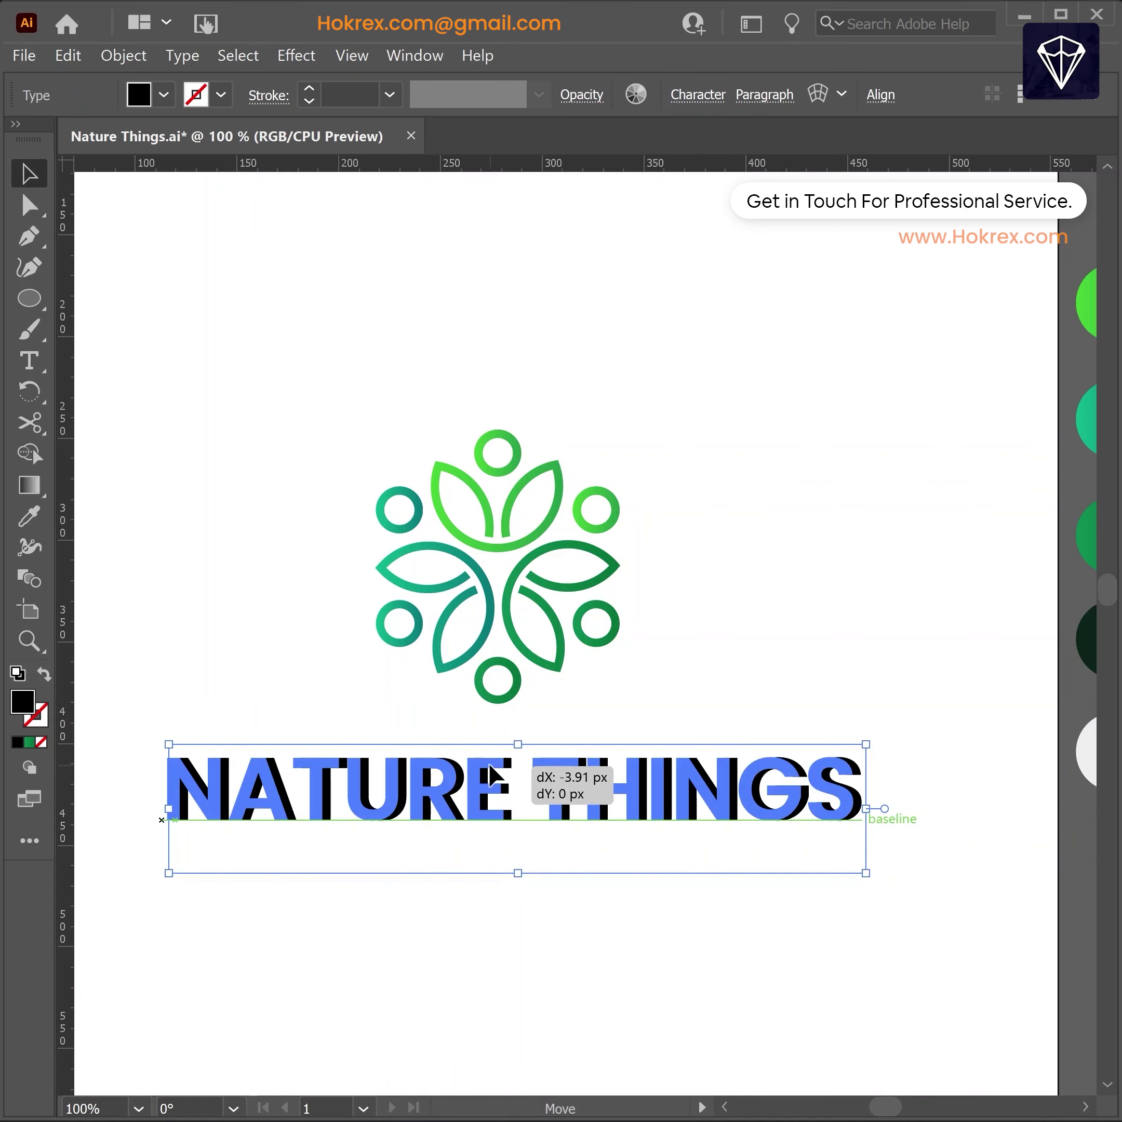
key("ctrl+shift+a")
key("ctrl+0")
- Draw a black rectangle over the entire artboard, then switch to the browser's nature photos
left_click(30, 298)
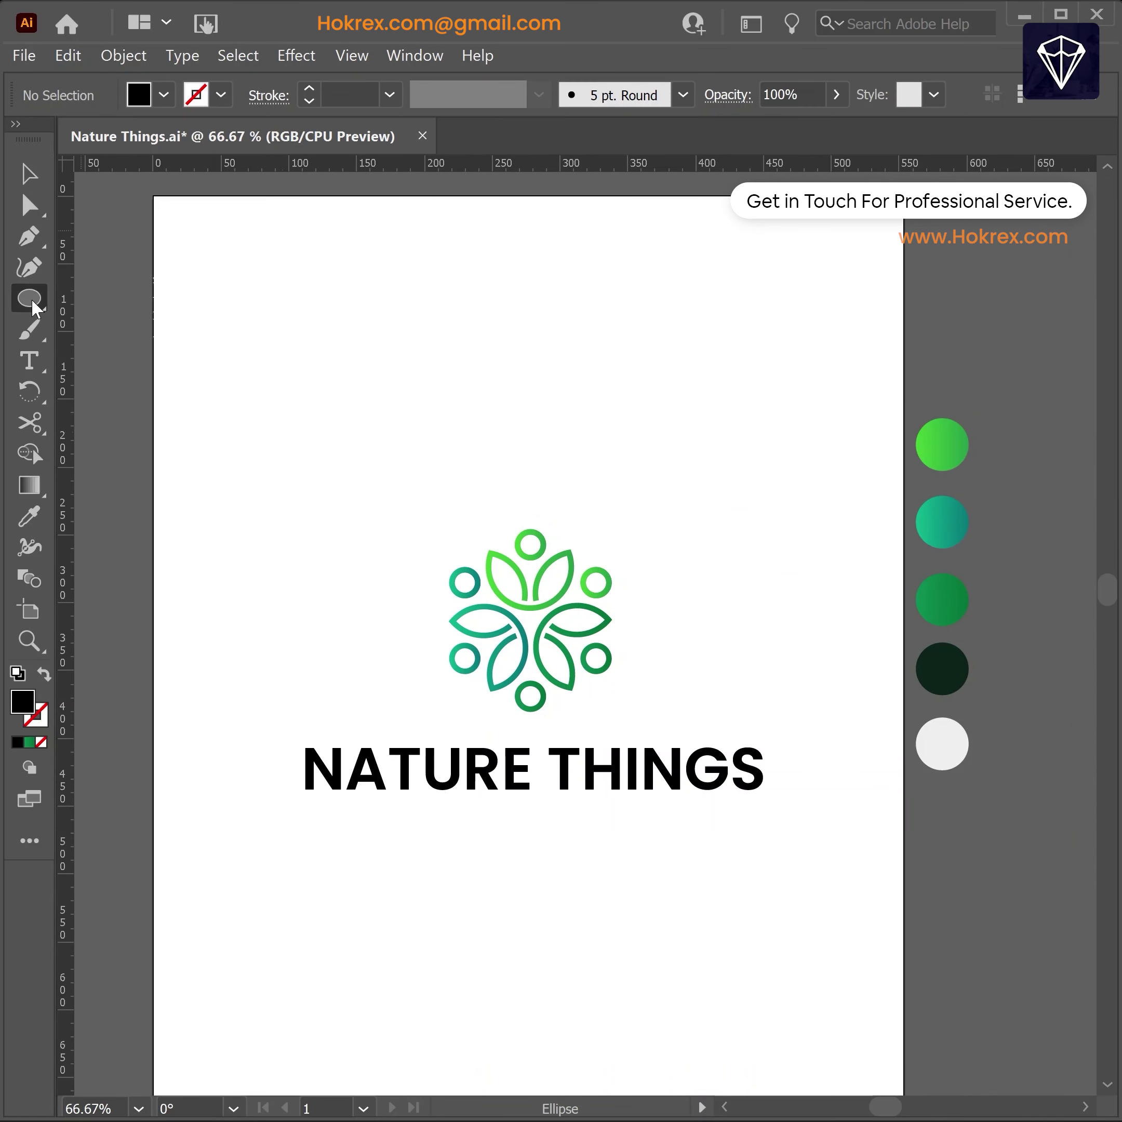
left_click_drag(30, 298, 147, 298)
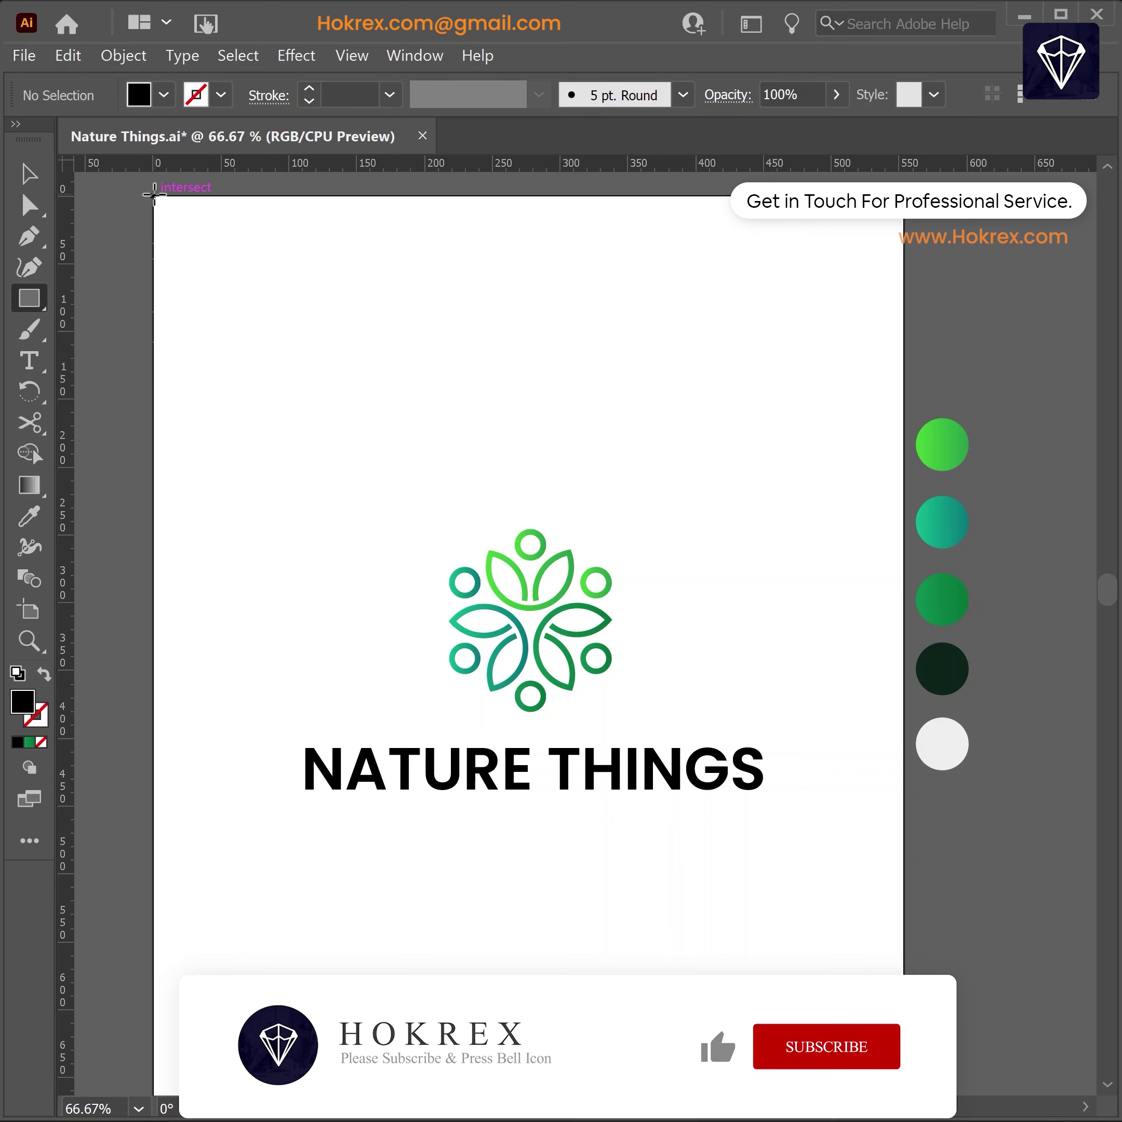
mouse_move(154, 194)
left_mouse_down()
mouse_move(936, 1005)
mouse_move(905, 978)
left_mouse_up()
key("v")
left_click(970, 757)
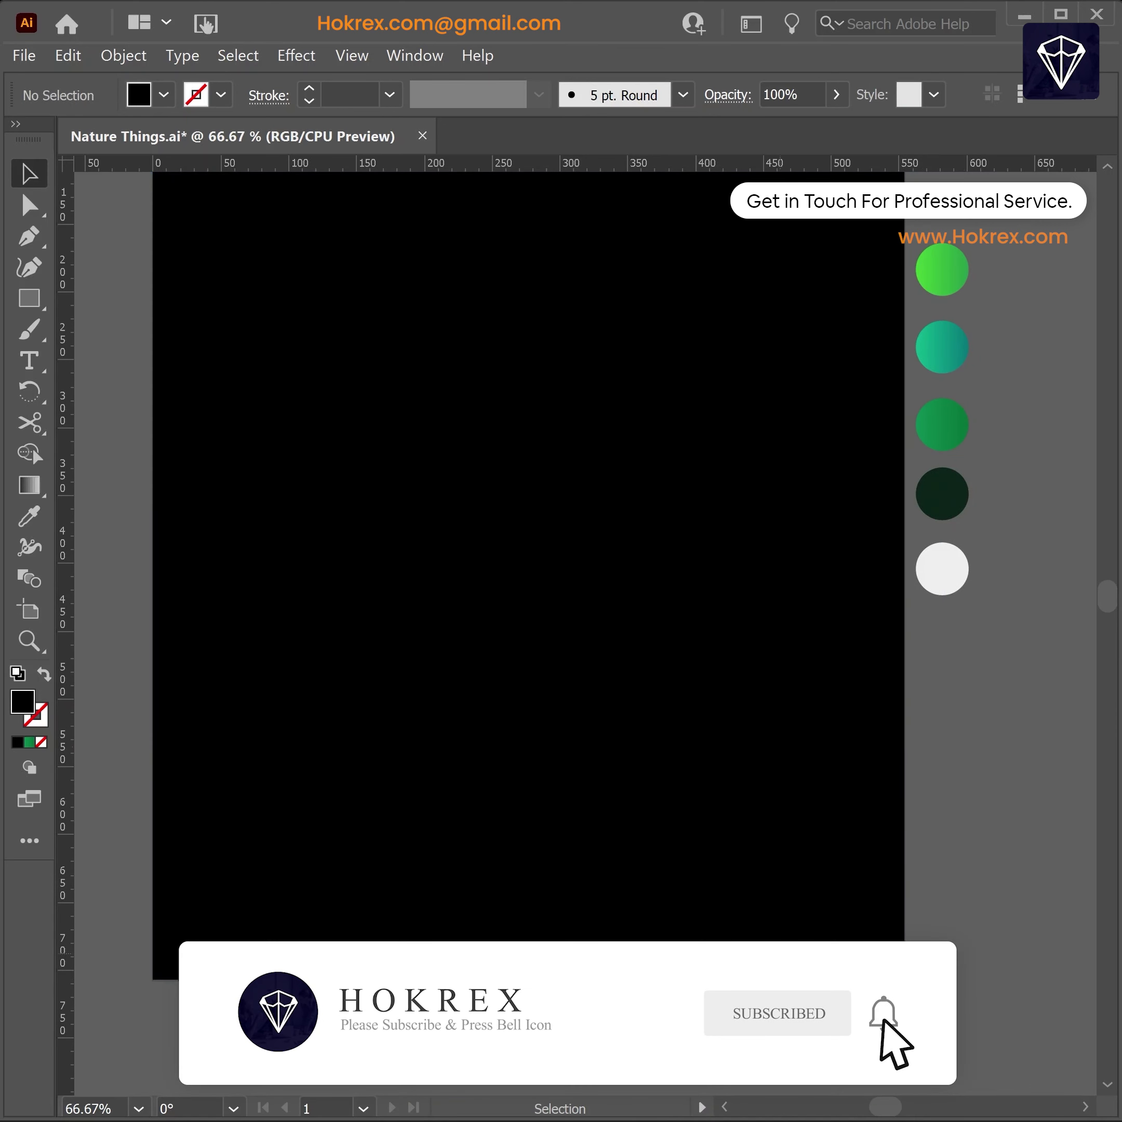
left_click(563, 1111)
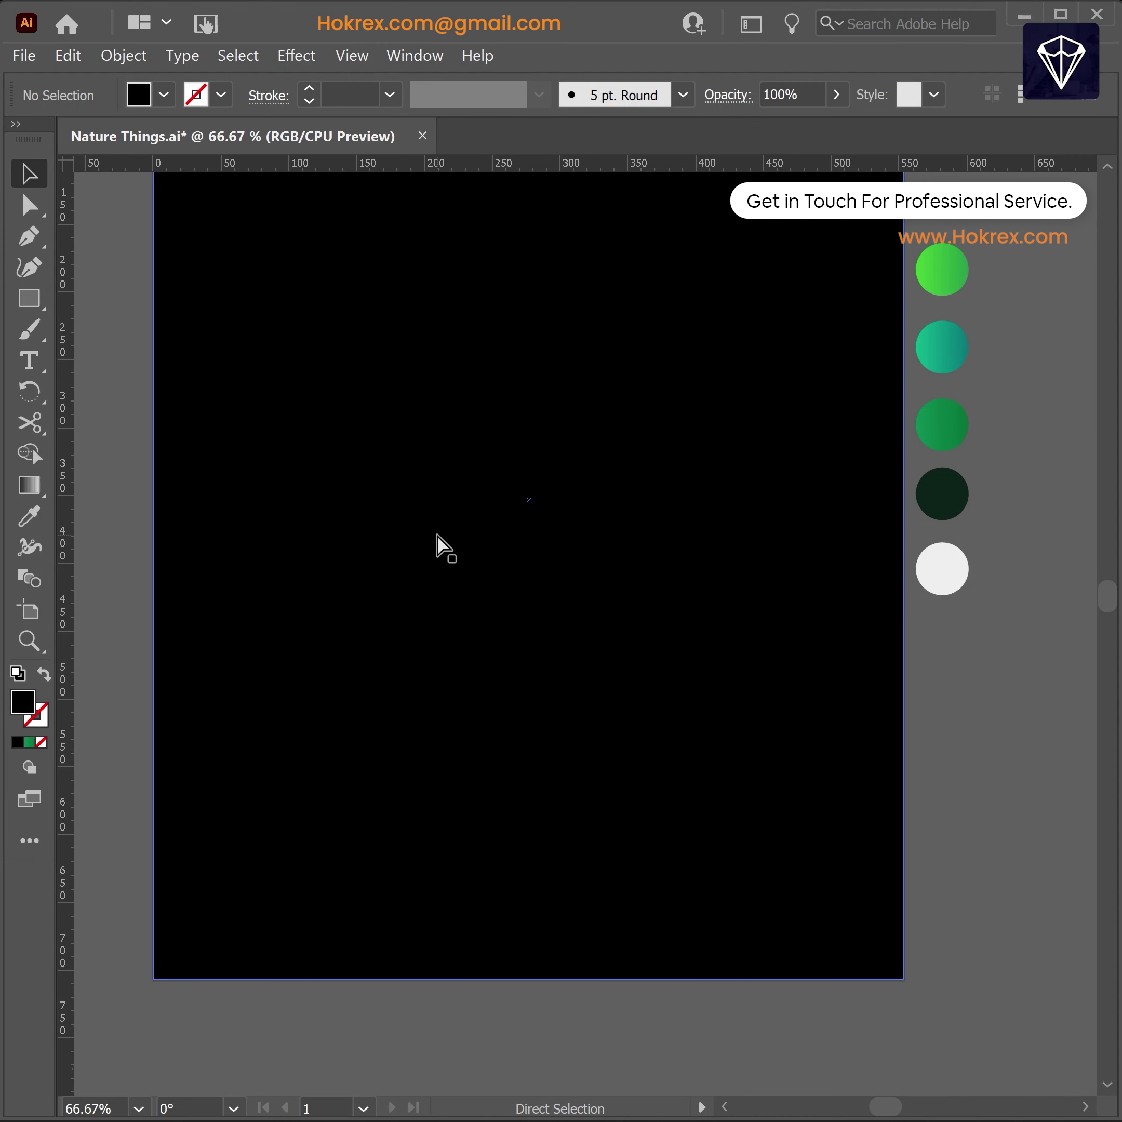
- Drag the waterfall photo into the document and scale it to the artboard width
left_click_drag(552, 499, 439, 538)
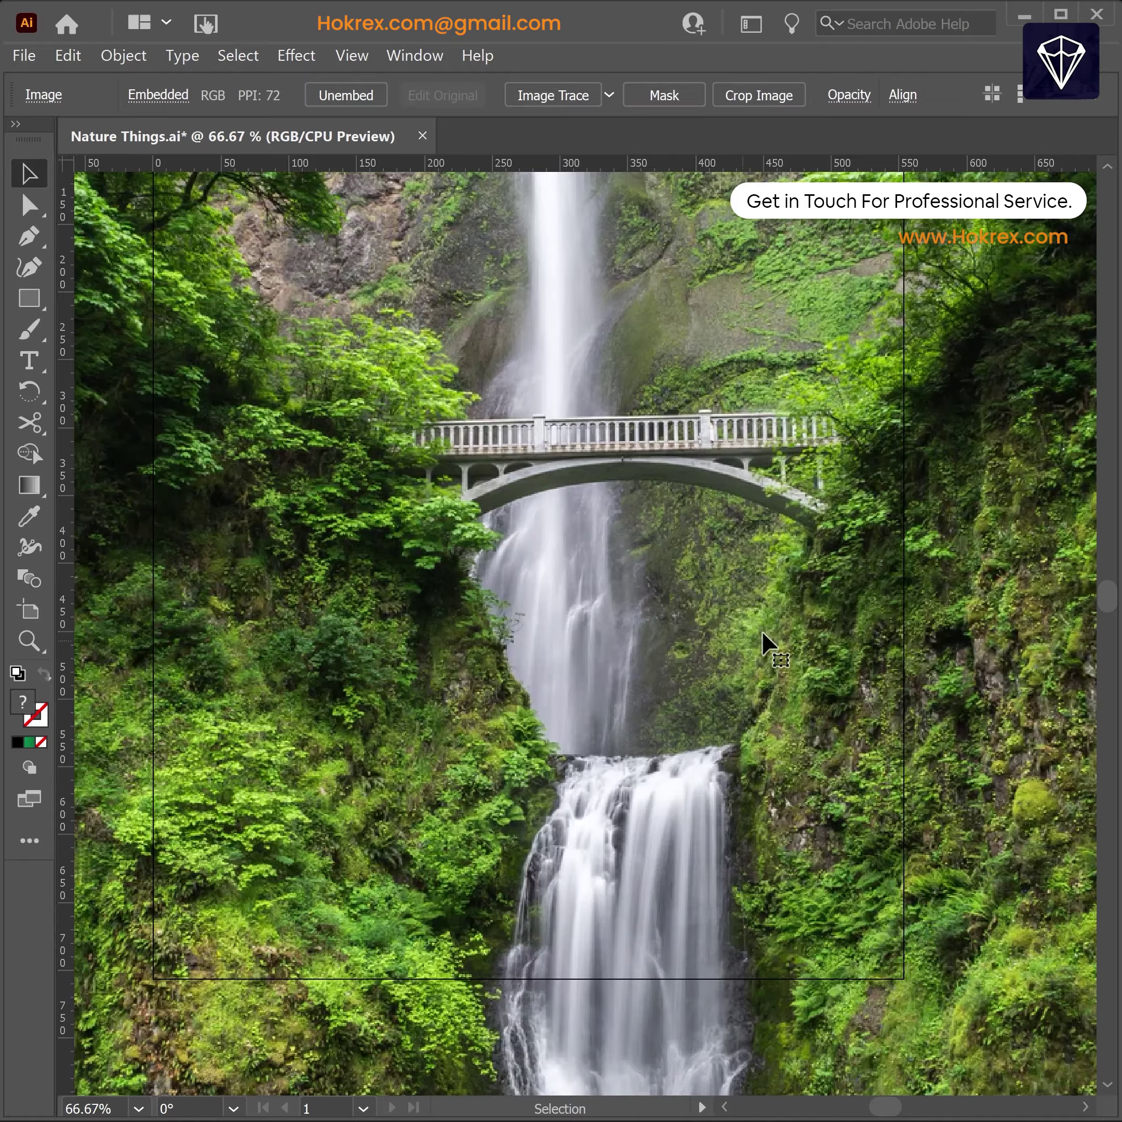
left_click_drag(766, 646, 606, 631)
key("z")
left_click(567, 628, "alt")
key("v")
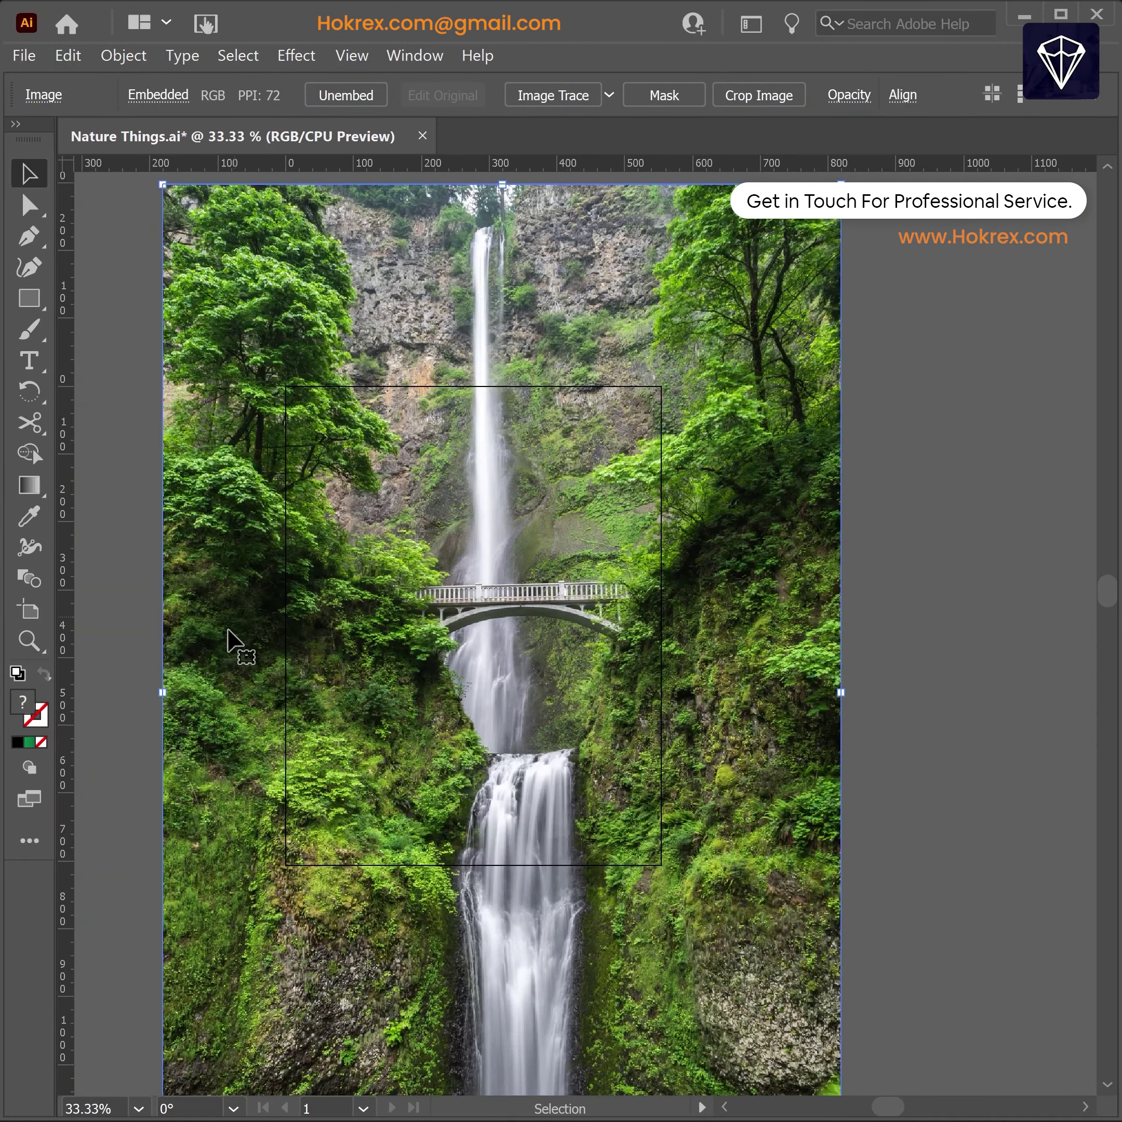
left_click_drag(163, 697, 270, 697)
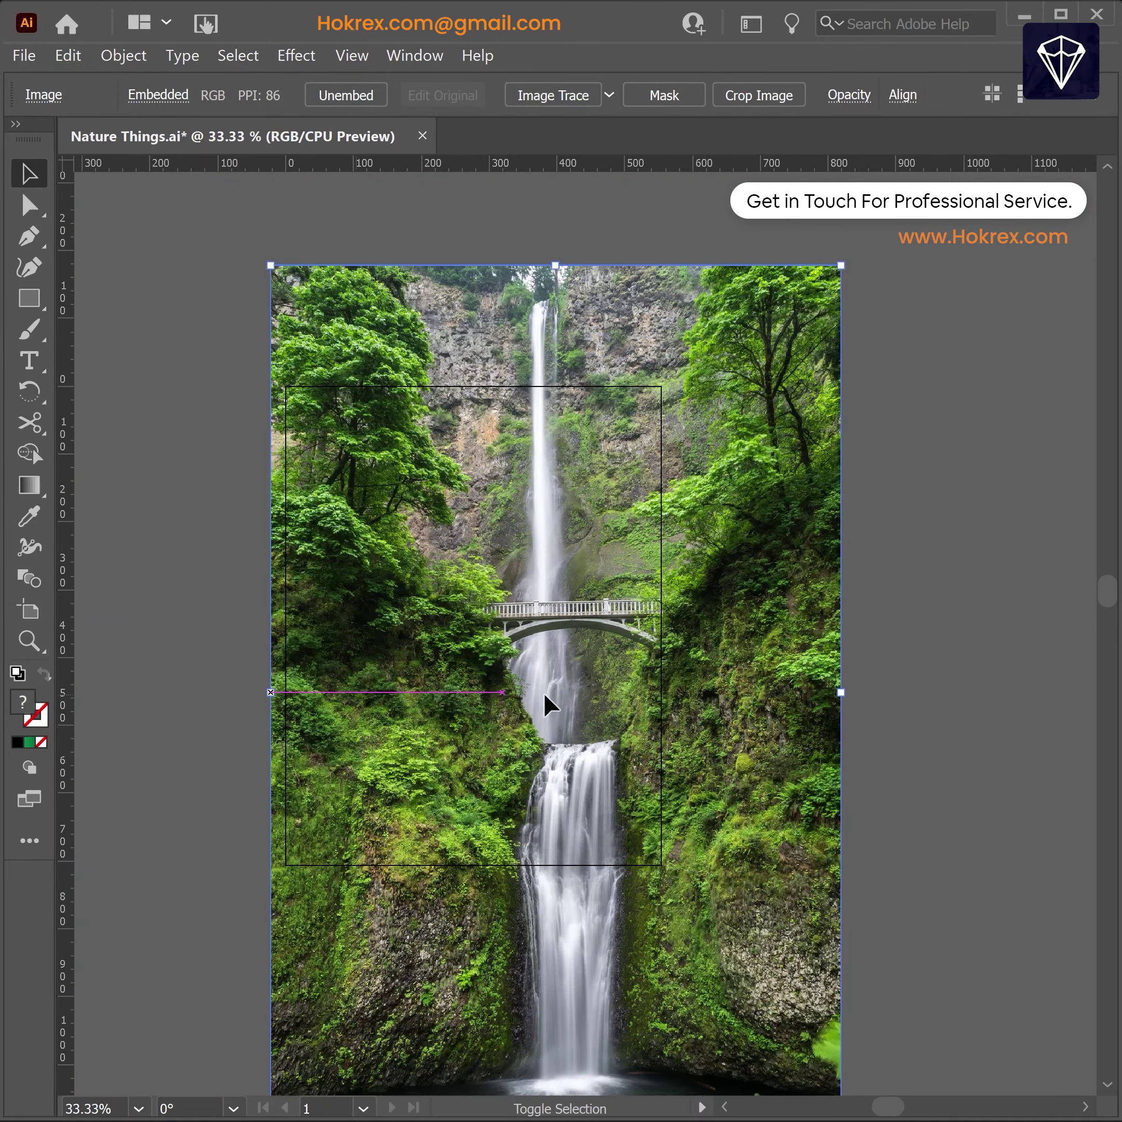
left_click_drag(836, 693, 681, 744)
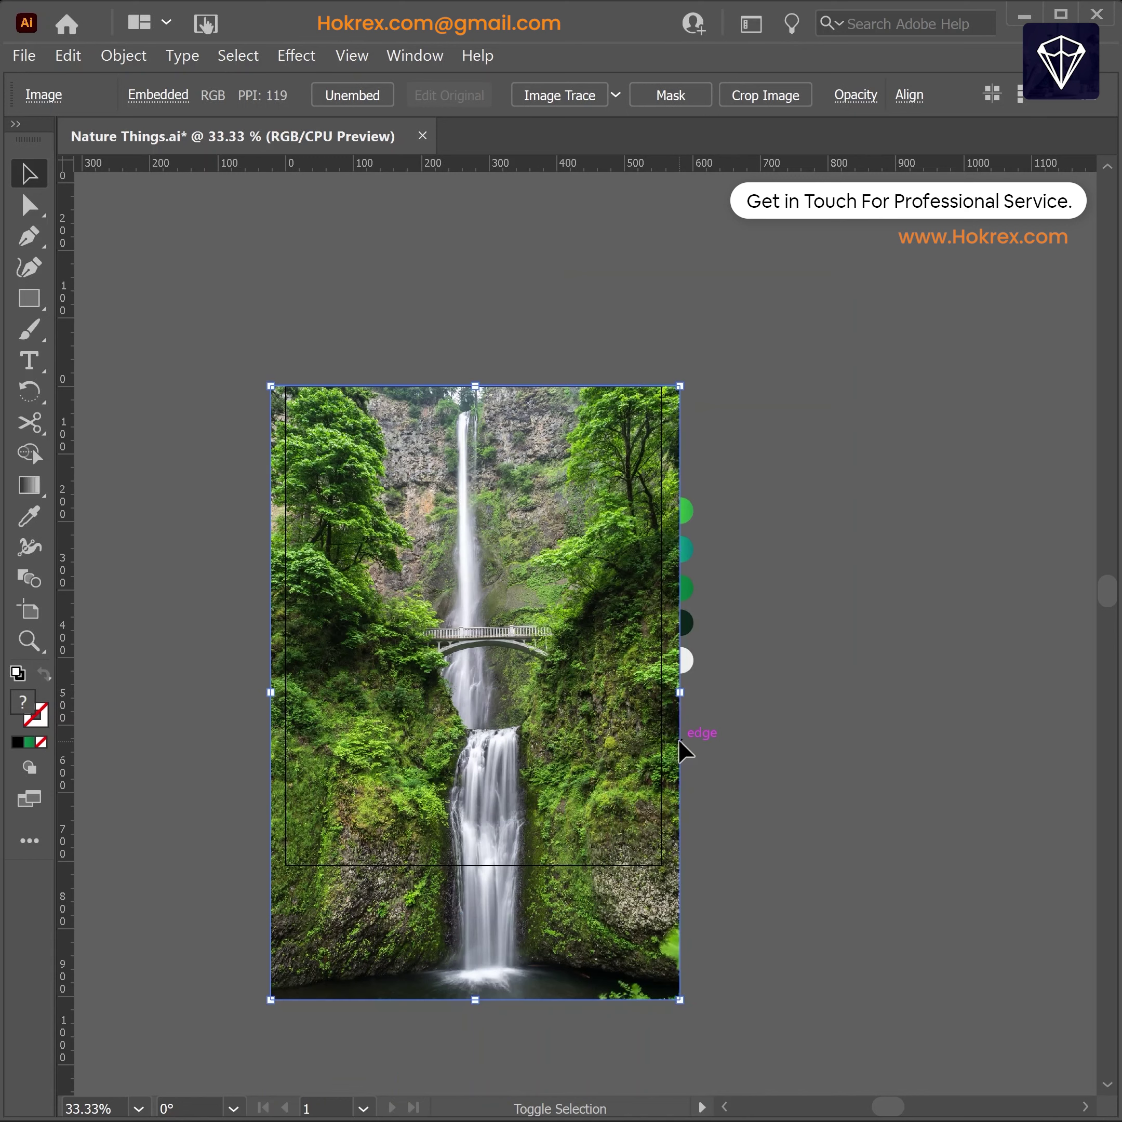
- Send the photo behind the black rectangle and clip it to the rectangle
right_click(518, 639)
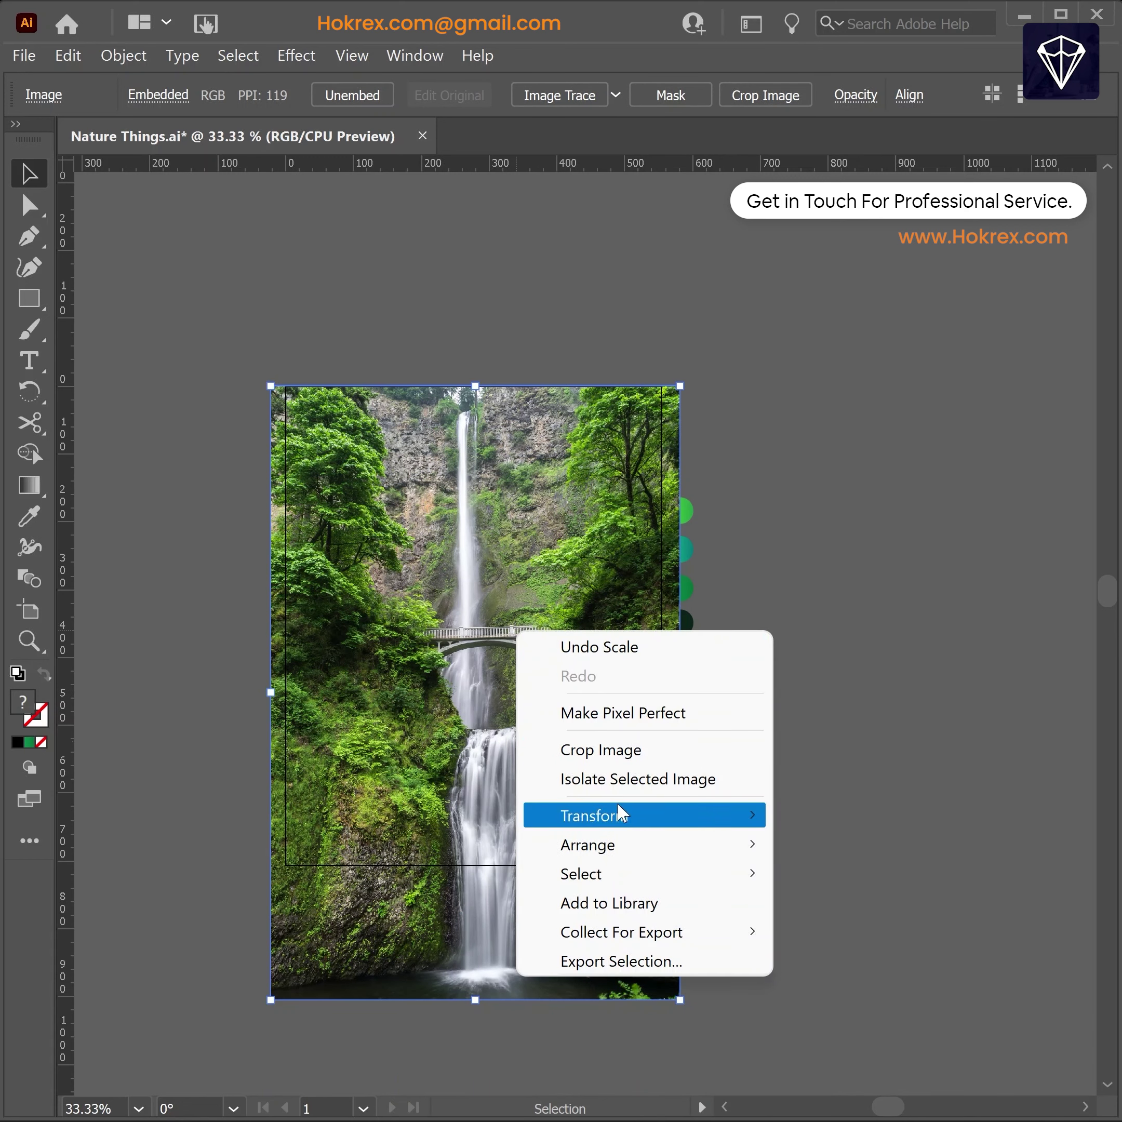
mouse_move(588, 844)
left_click(864, 931)
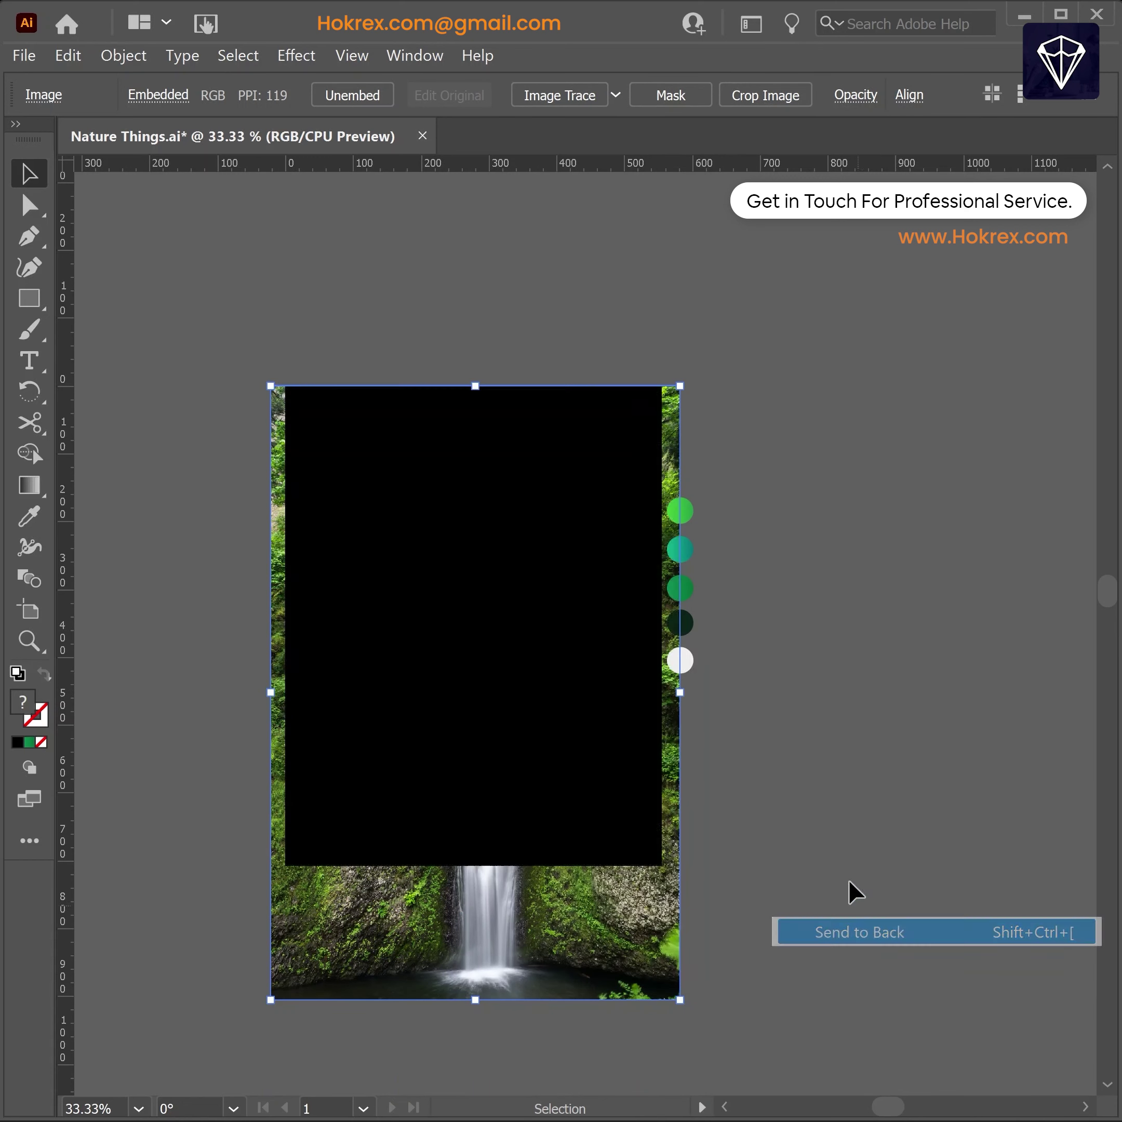
left_click(845, 827)
left_click(614, 829)
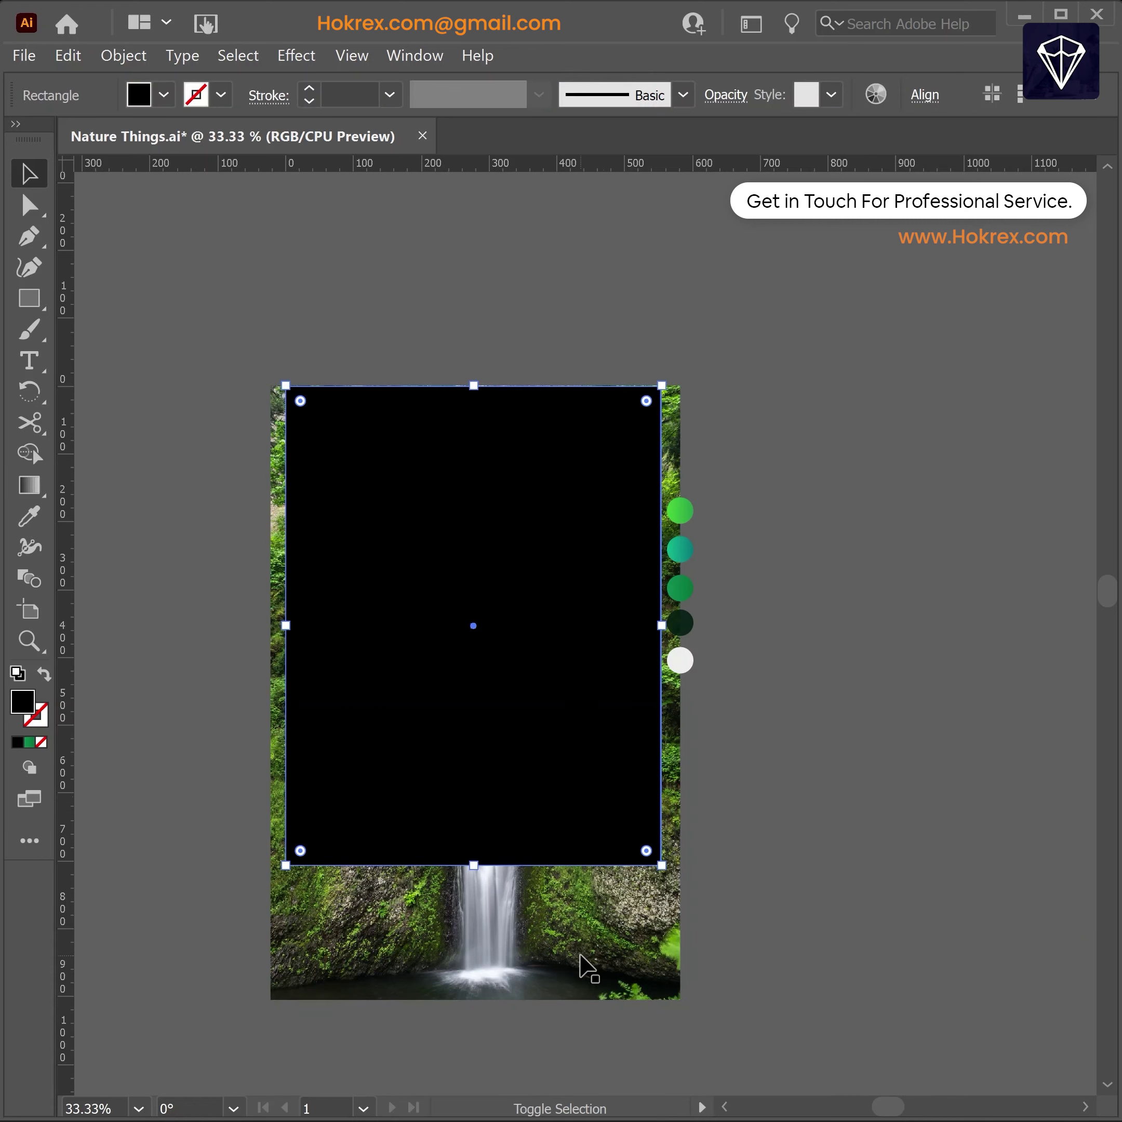
left_click(583, 967, "shift")
right_click(583, 967)
left_click(702, 759)
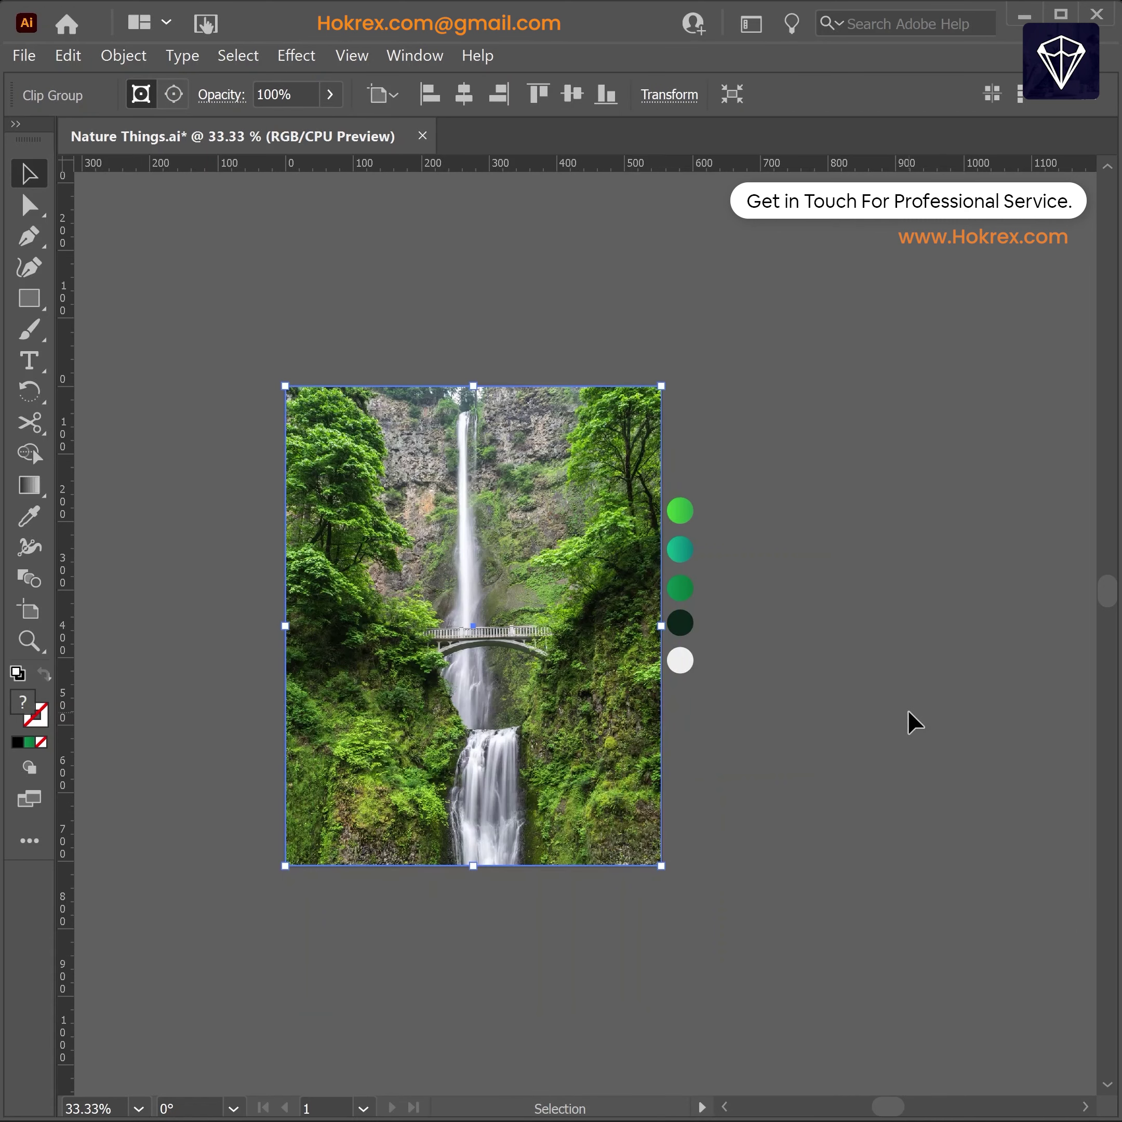
- Send the clipped waterfall photo to the back, behind the logo and text
left_click(914, 724)
left_click(534, 483)
right_click(384, 456)
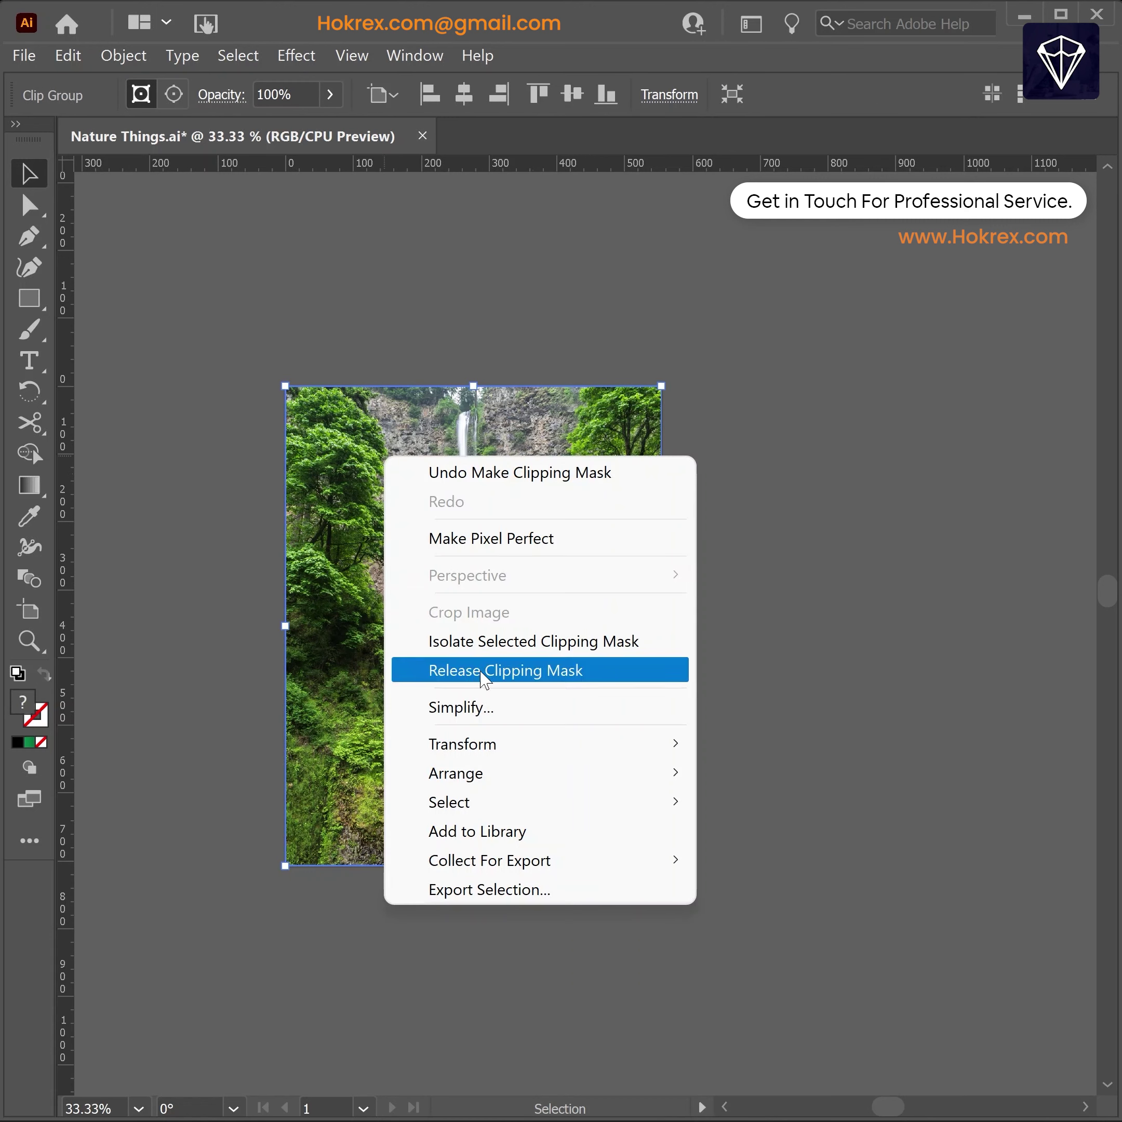
left_click(825, 860)
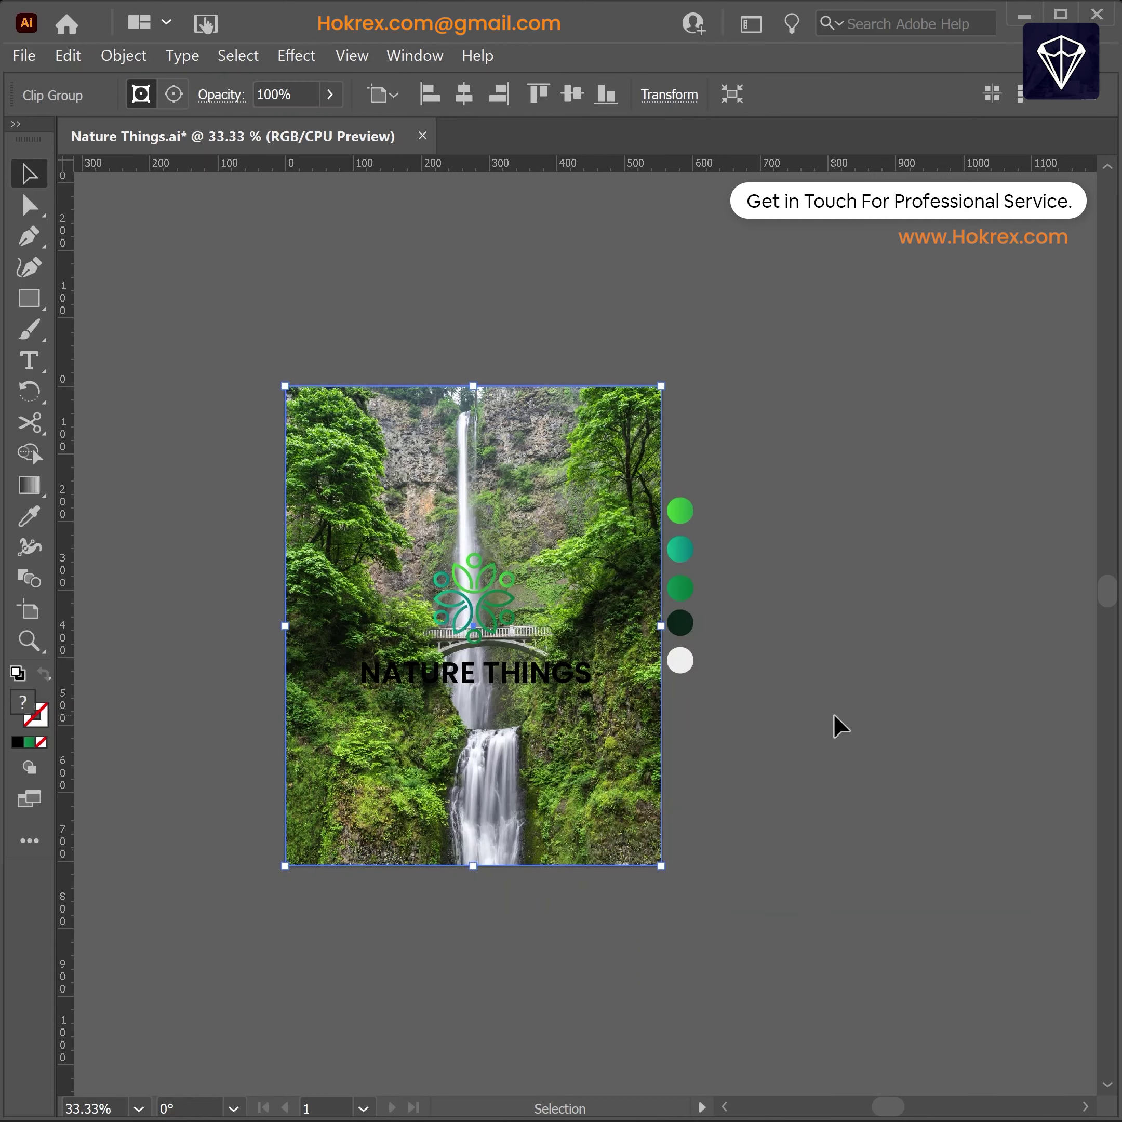
left_click(839, 726)
left_click(29, 299)
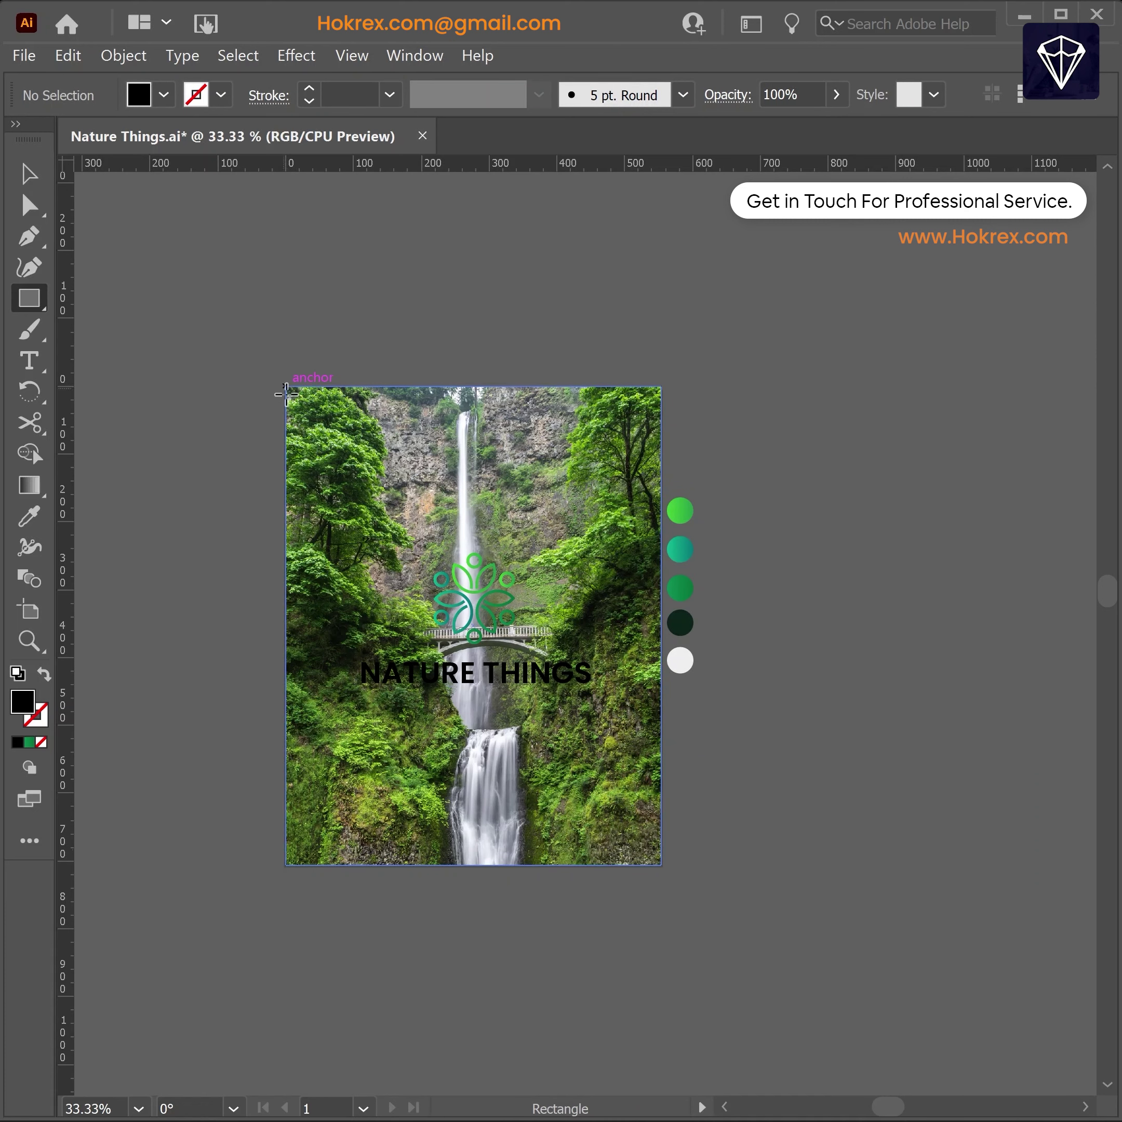
- Draw a rectangle over the photo and fill it with the dark green swatch
left_click_drag(286, 394, 662, 865)
key("z")
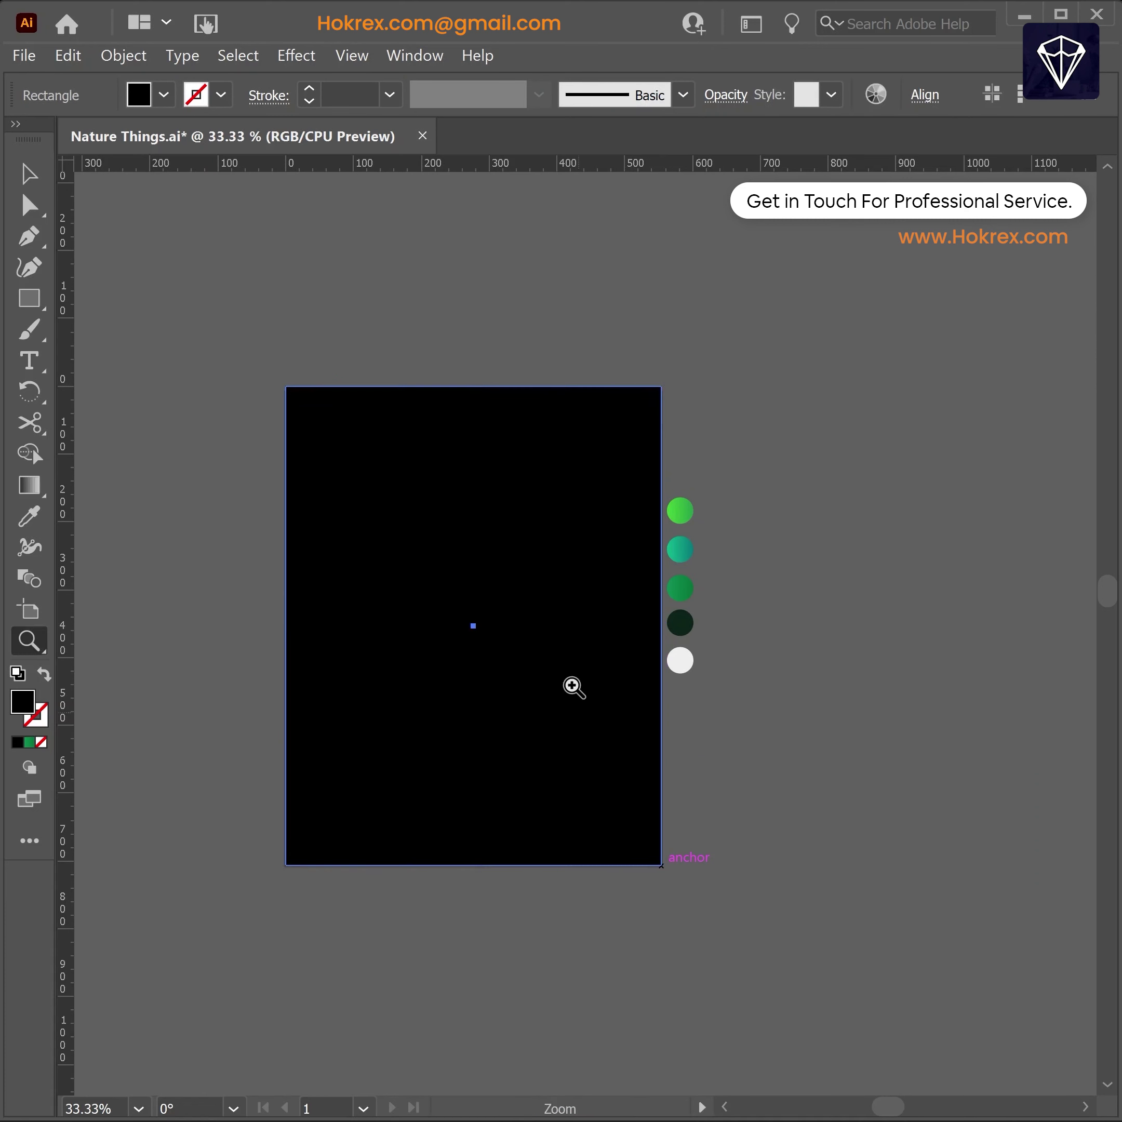
left_click(573, 687)
key("v")
key("i")
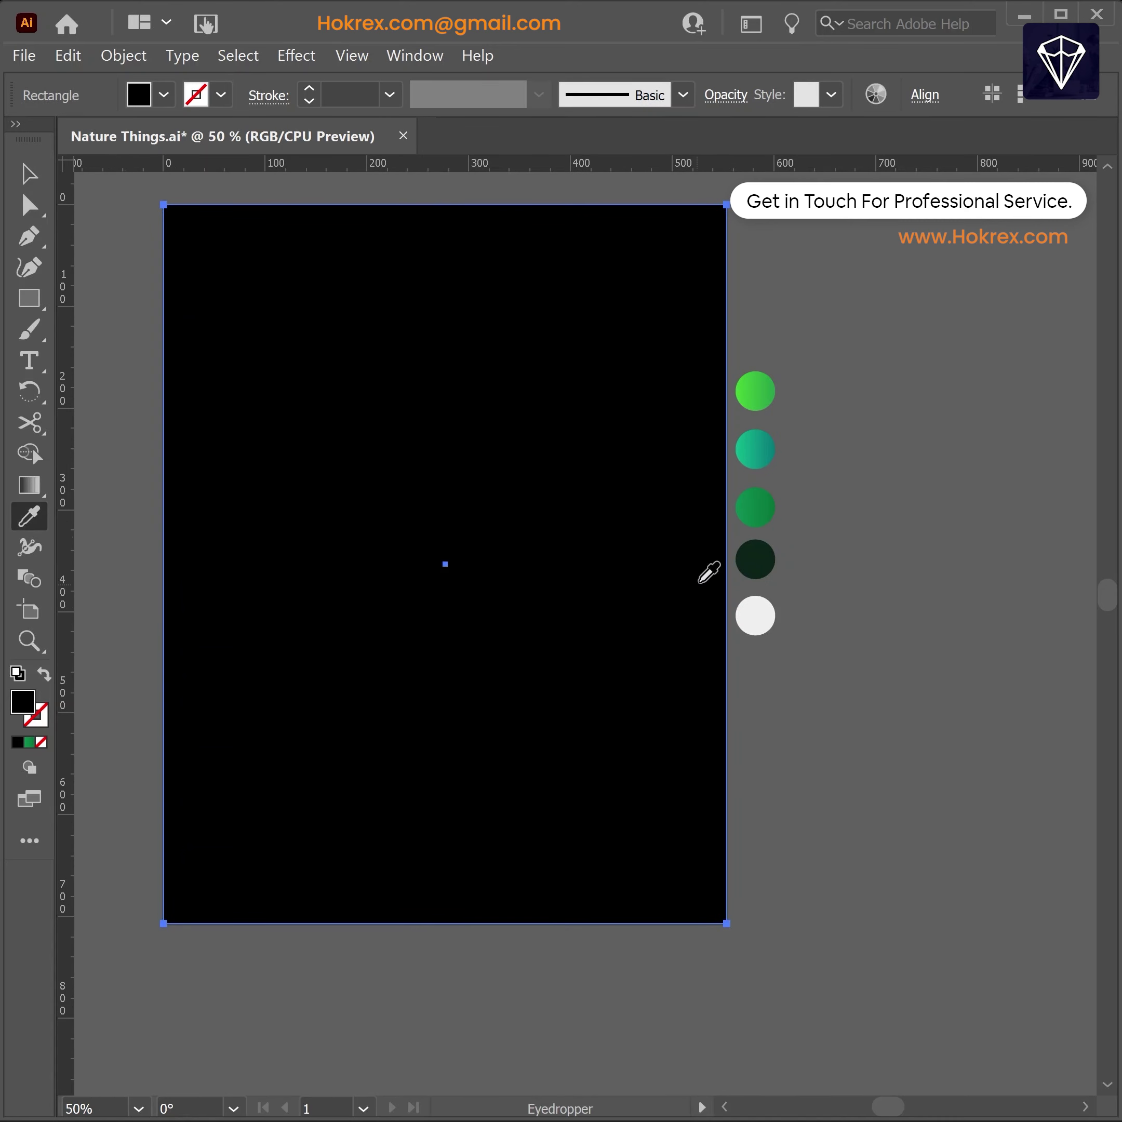
left_click(755, 561)
key("v")
left_click(899, 821)
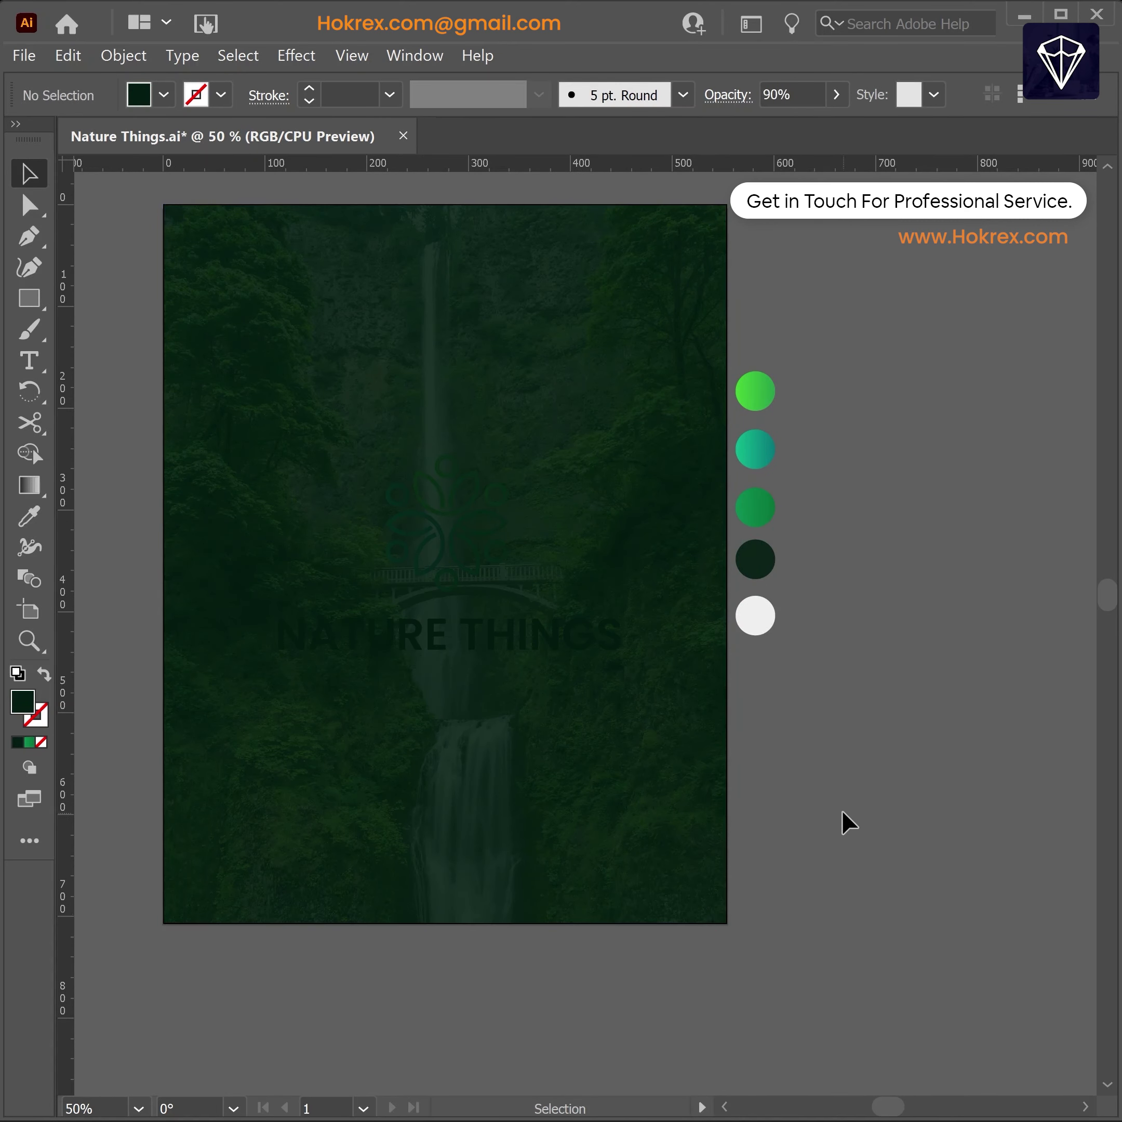
- Send the photo and green overlay to the back, then select the NATURE THINGS text
left_click_drag(548, 996, 576, 807)
right_click(575, 806)
mouse_move(648, 627)
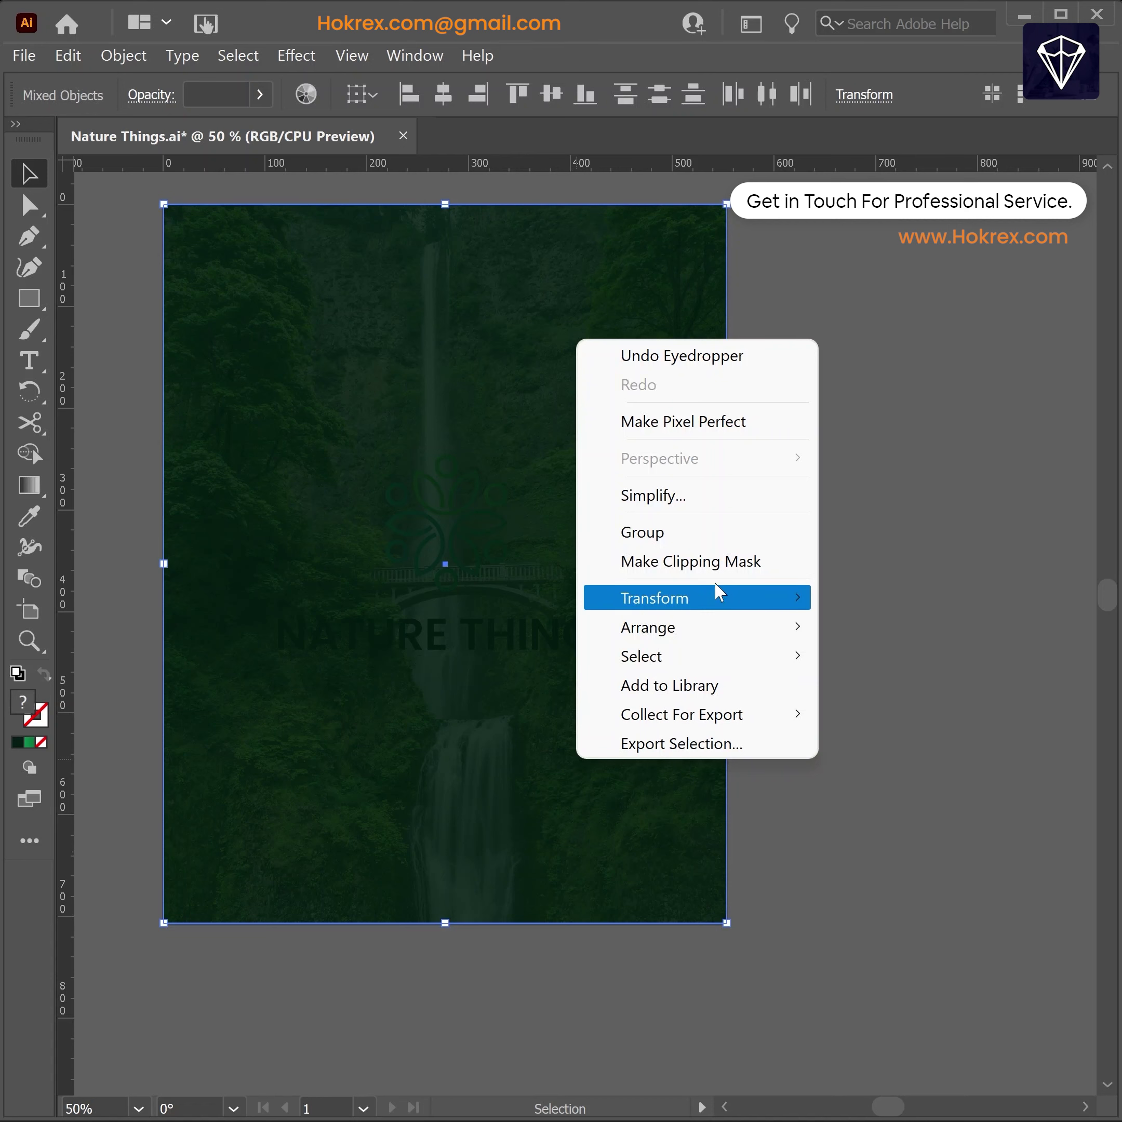
left_click(895, 716)
left_click(371, 657)
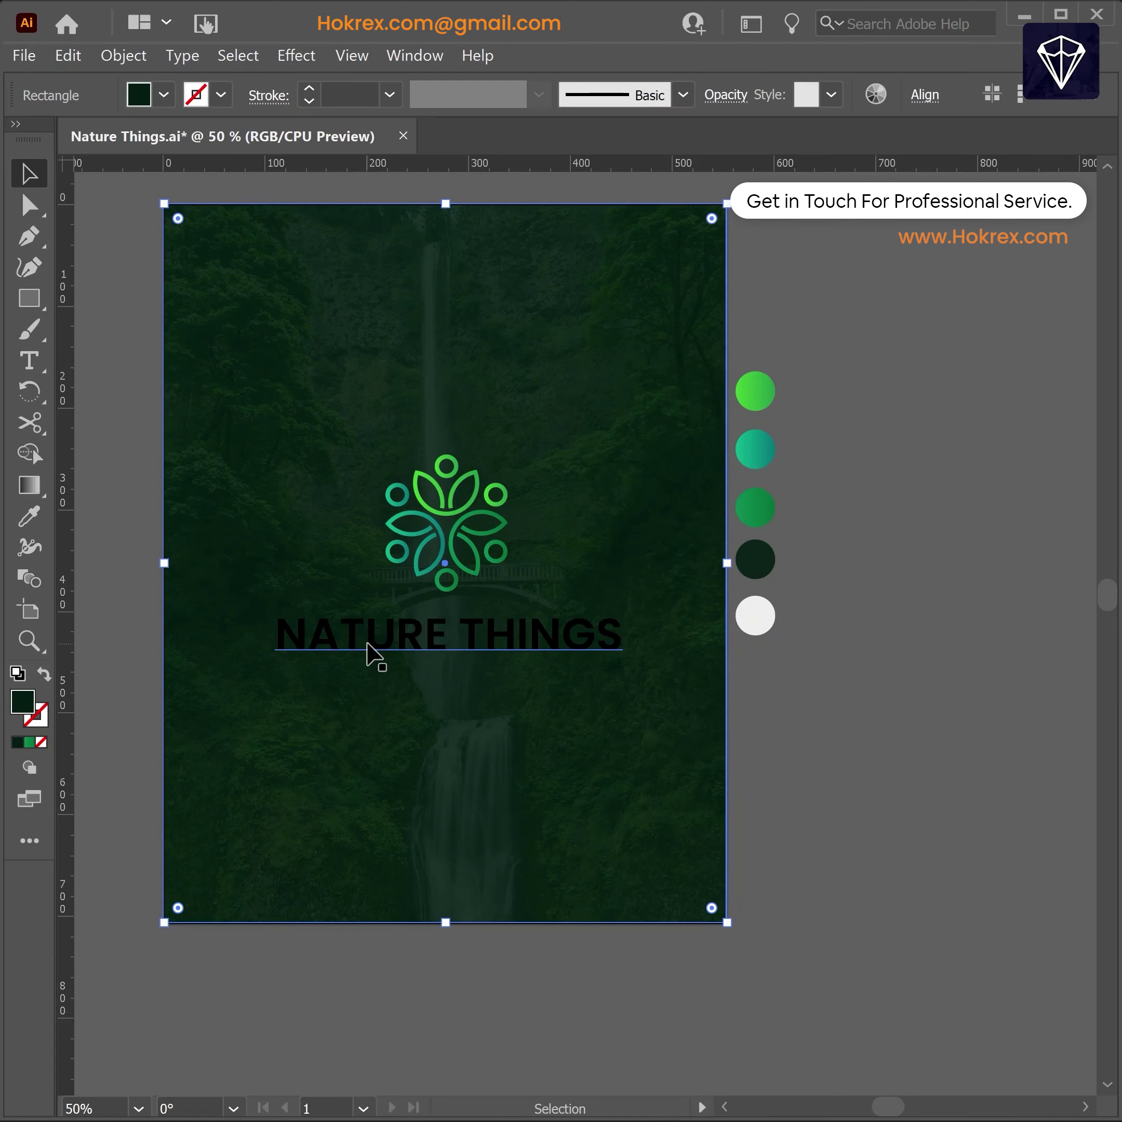
left_click(295, 634)
left_click(28, 516)
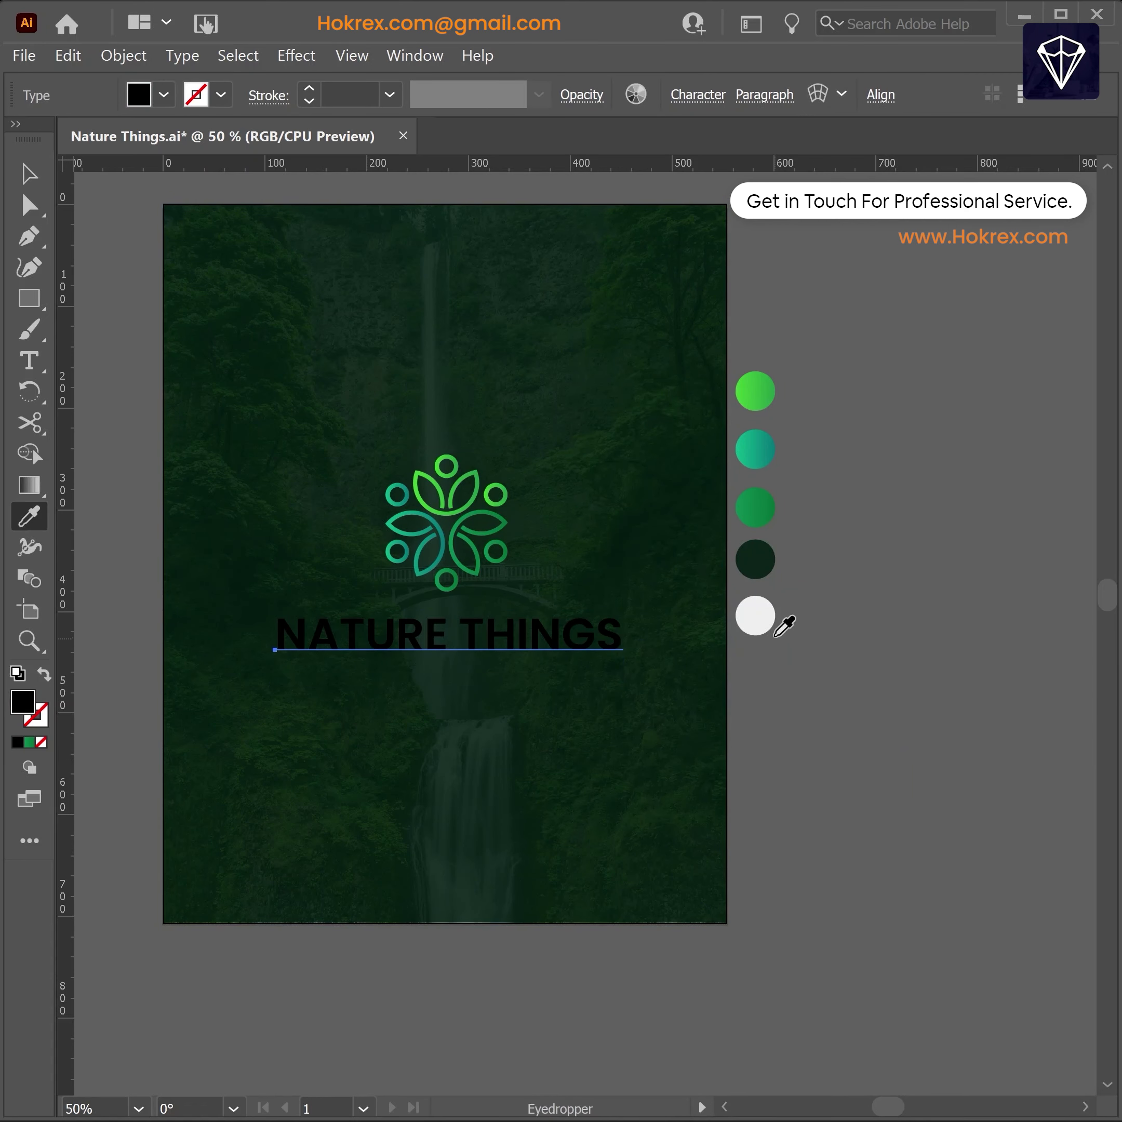
- Colour the NATURE THINGS title white using the white swatch
left_click(776, 634)
key("v")
left_click(841, 709)
- Move the INFINITY FOUNDATION tagline onto the artboard, centred beneath NATURE THINGS
left_click_drag(557, 206, 619, 507)
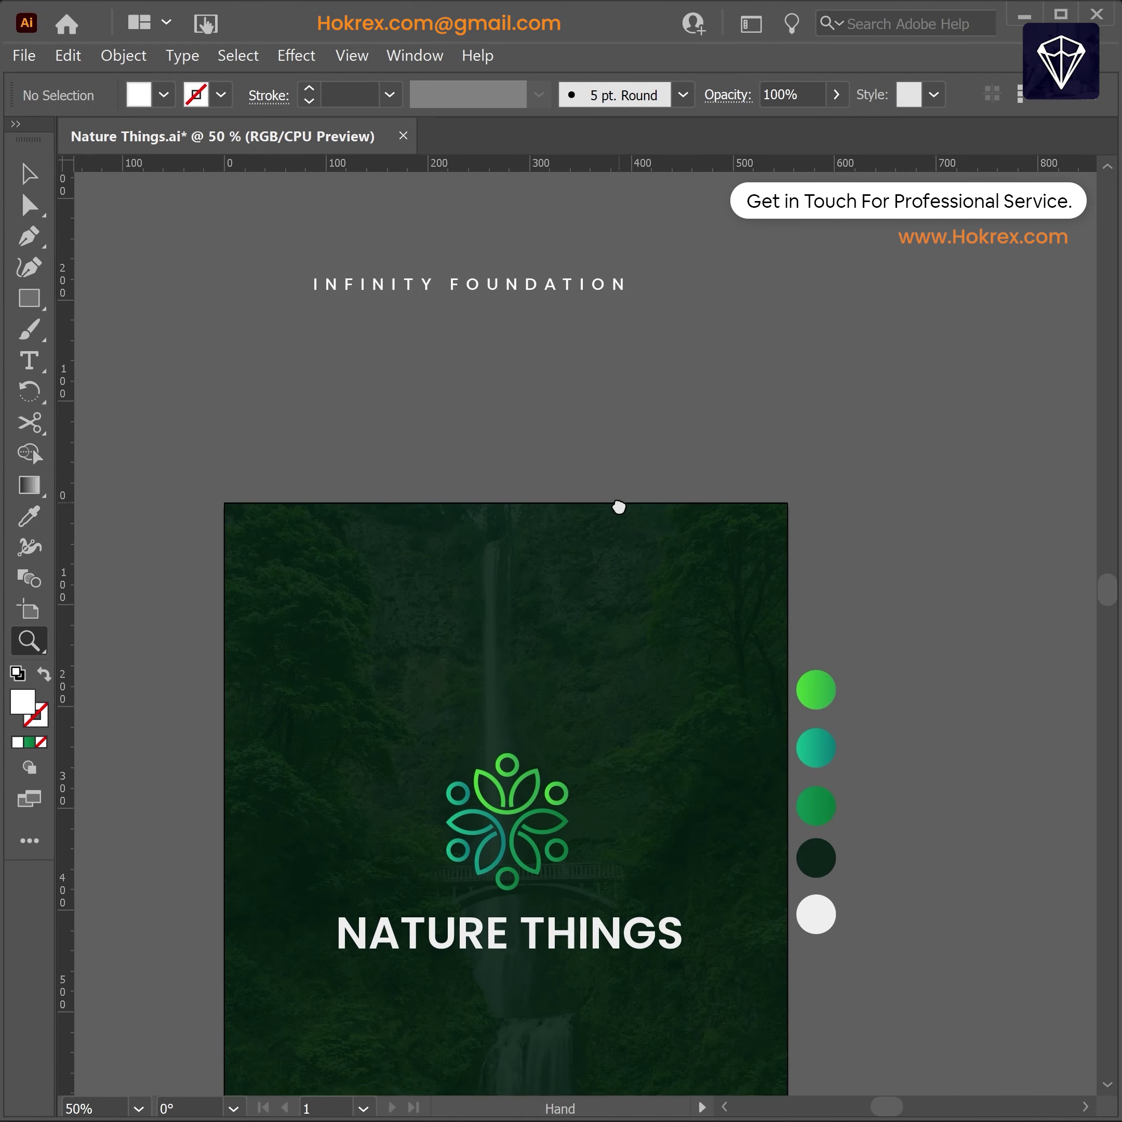
key("v")
left_click_drag(556, 287, 596, 984)
scroll(696, 1002, "down", 5)
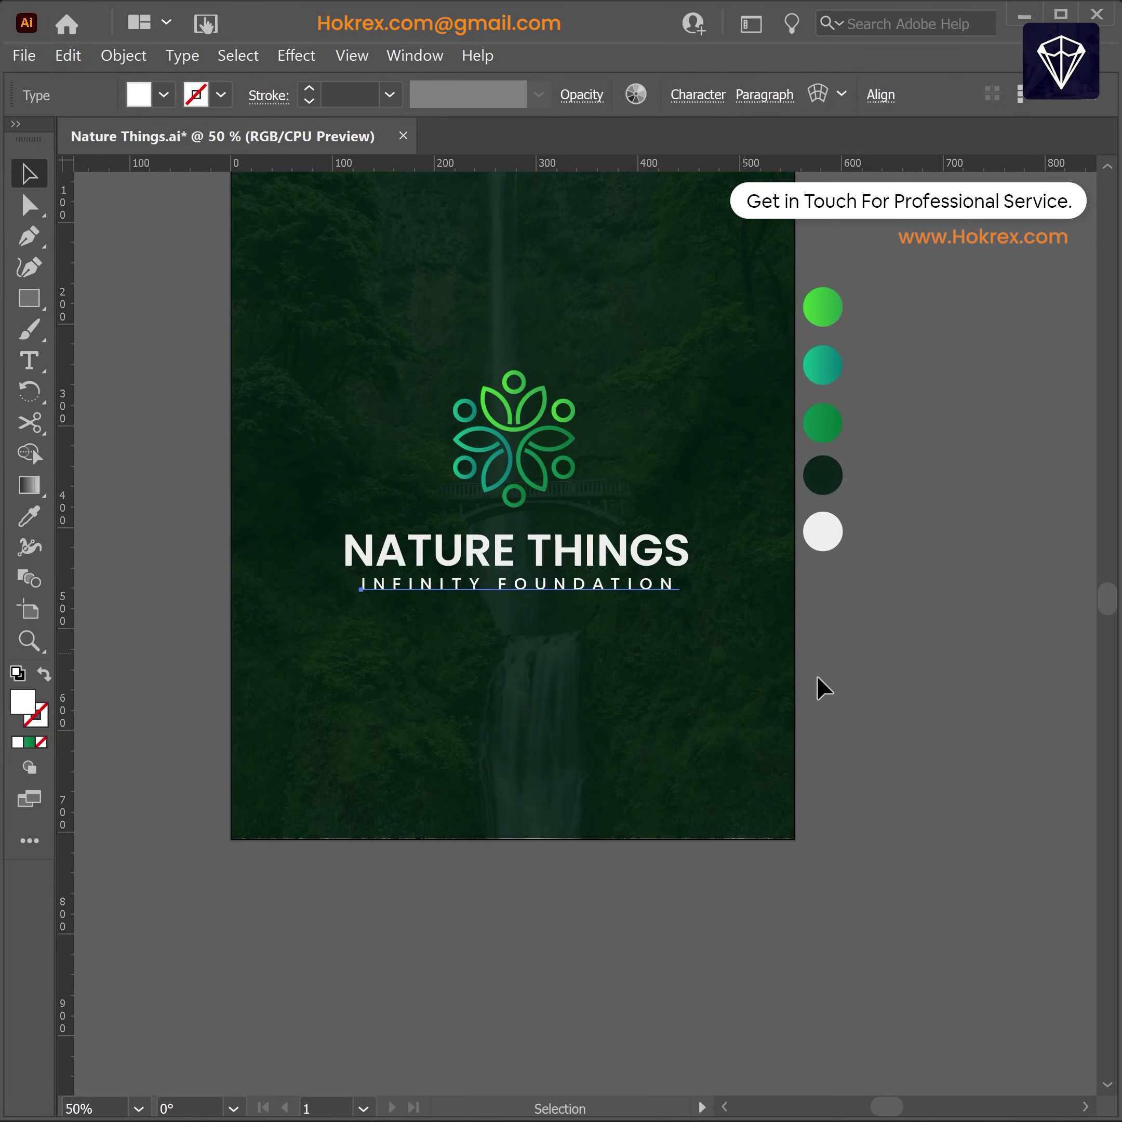
left_click(930, 693)
mouse_move(927, 741)
left_mouse_down()
mouse_move(890, 839)
mouse_move(892, 825)
left_mouse_up()
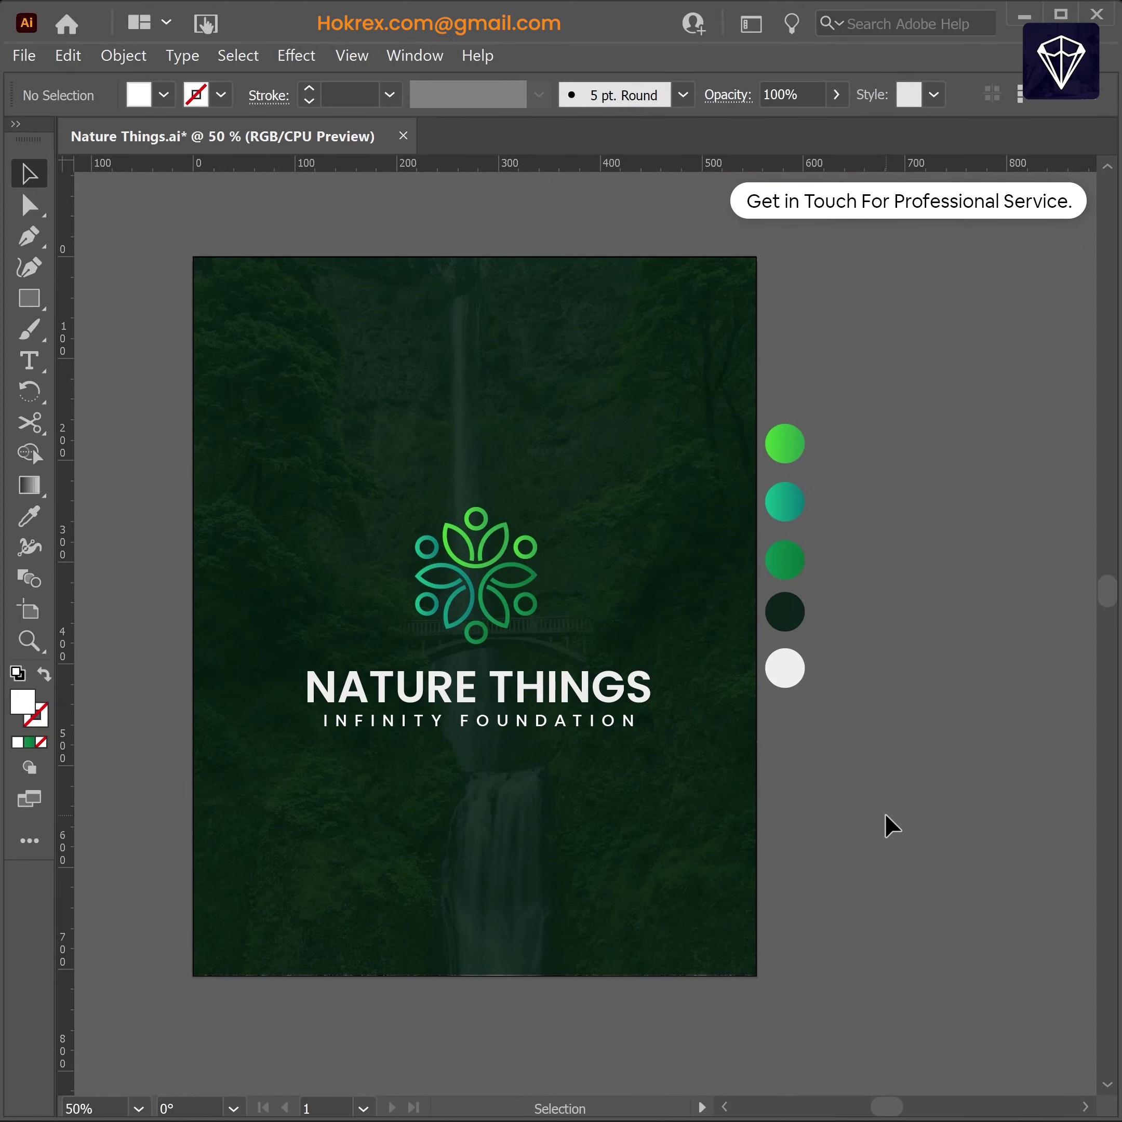